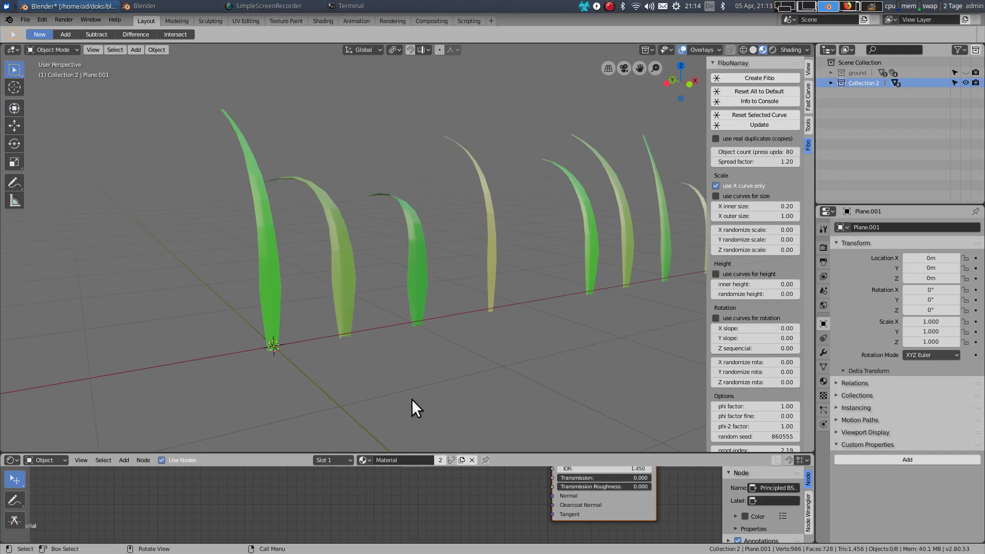
Apply rotation and scale to each of the first three grass blades, starting from the world origin.
{"action": "left_click", "coordinate": [420, 298]}
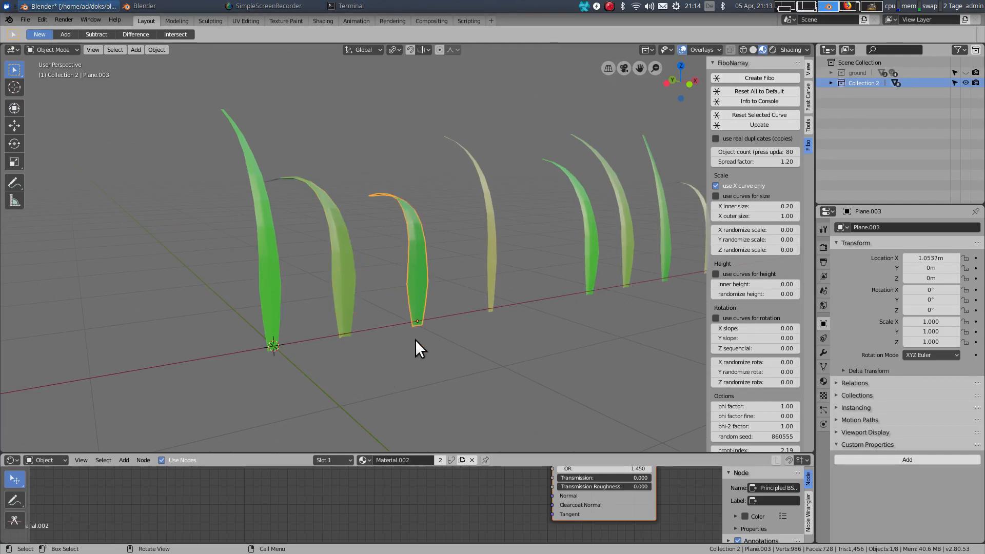
{"action": "scroll", "coordinate": [408, 329], "scroll_direction": "down", "scroll_amount": 2}
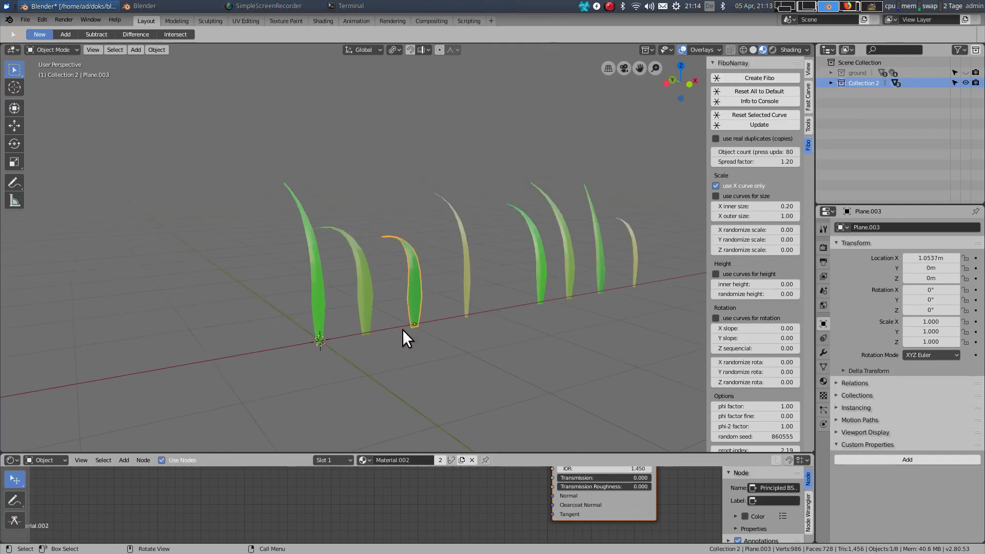
{"action": "left_click", "coordinate": [318, 286]}
{"action": "key", "text": "ctrl"}
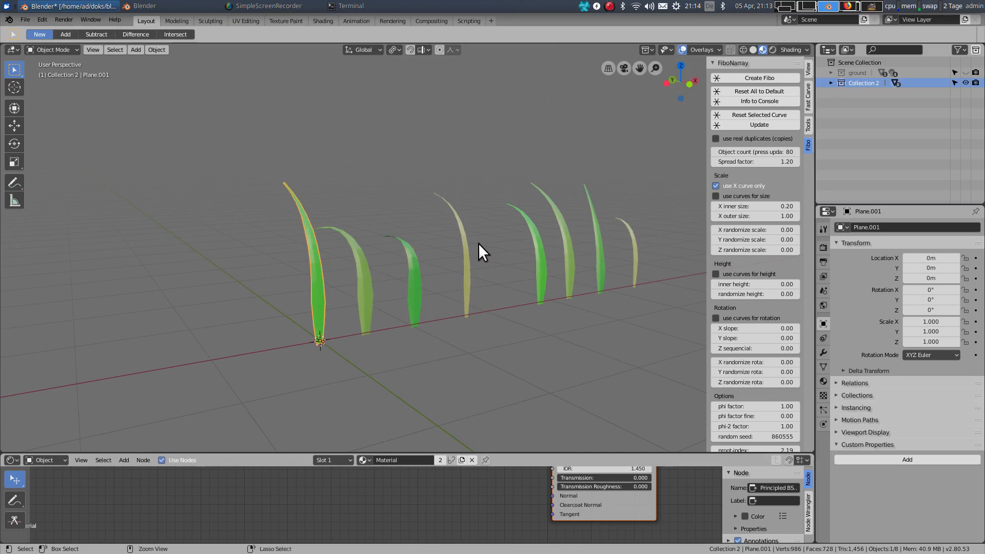
{"action": "key", "text": "ctrl+a"}
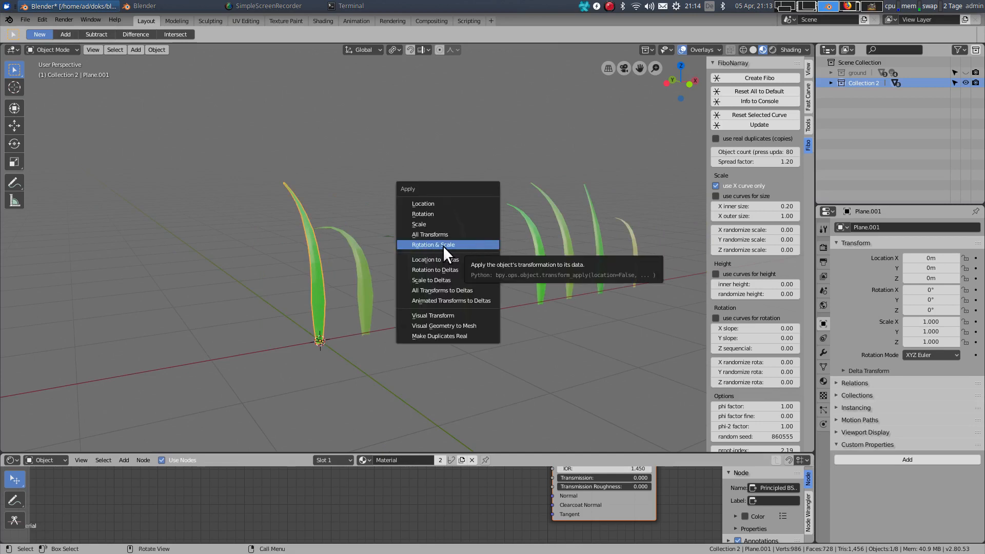
{"action": "left_click", "coordinate": [429, 245]}
{"action": "left_click", "coordinate": [371, 291]}
{"action": "key", "text": "ctrl+a"}
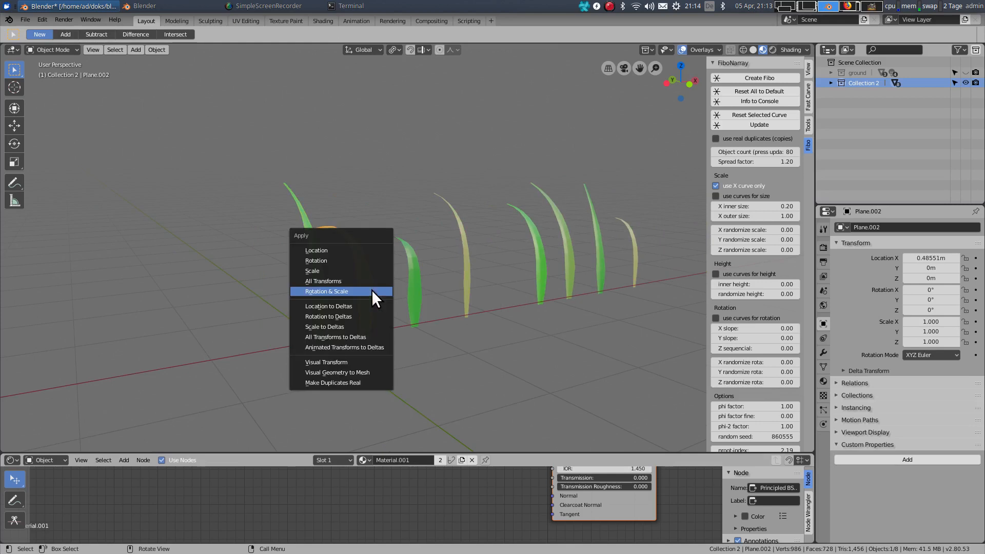
{"action": "left_click", "coordinate": [372, 290]}
{"action": "left_click", "coordinate": [410, 280]}
{"action": "key", "text": "ctrl+a"}
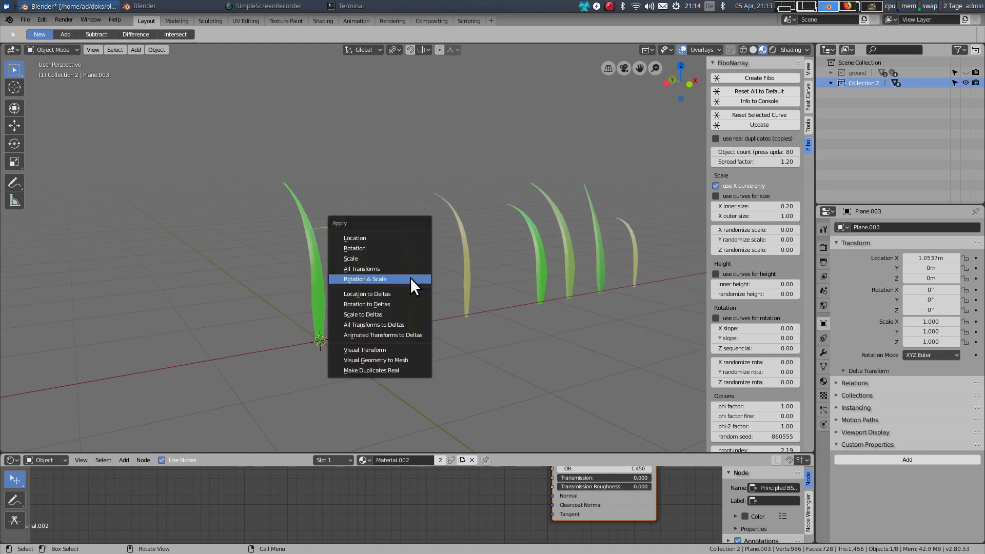
{"action": "left_click", "coordinate": [411, 284]}
Move all eight grass blades into a new collection named grass and hide that collection in the viewport.
{"action": "scroll", "coordinate": [441, 294], "scroll_direction": "down", "scroll_amount": 2}
{"action": "scroll", "coordinate": [441, 295], "scroll_direction": "down", "scroll_amount": 1}
{"action": "left_click_drag", "start_coordinate": [348, 148], "coordinate": [556, 343]}
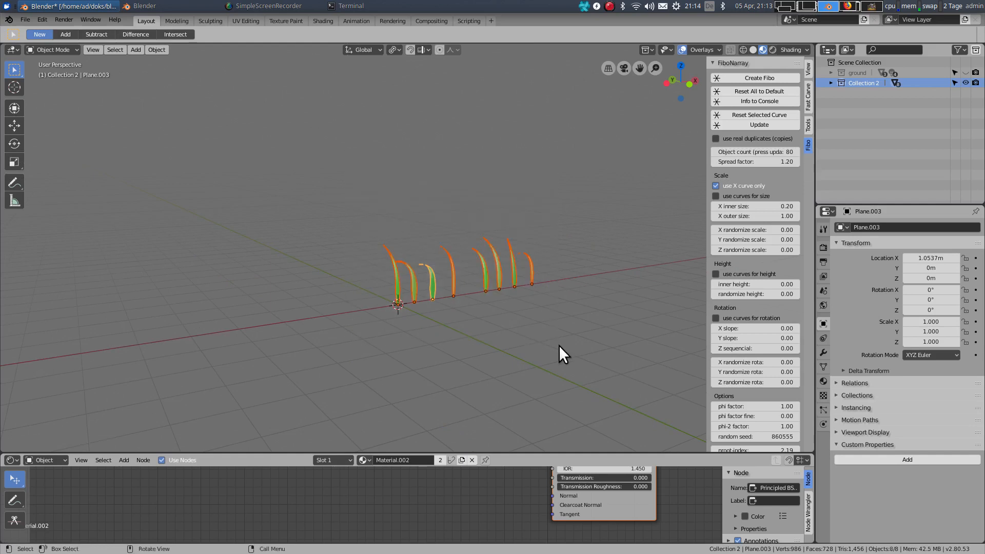
{"action": "key", "text": "m"}
{"action": "left_click", "coordinate": [558, 346]}
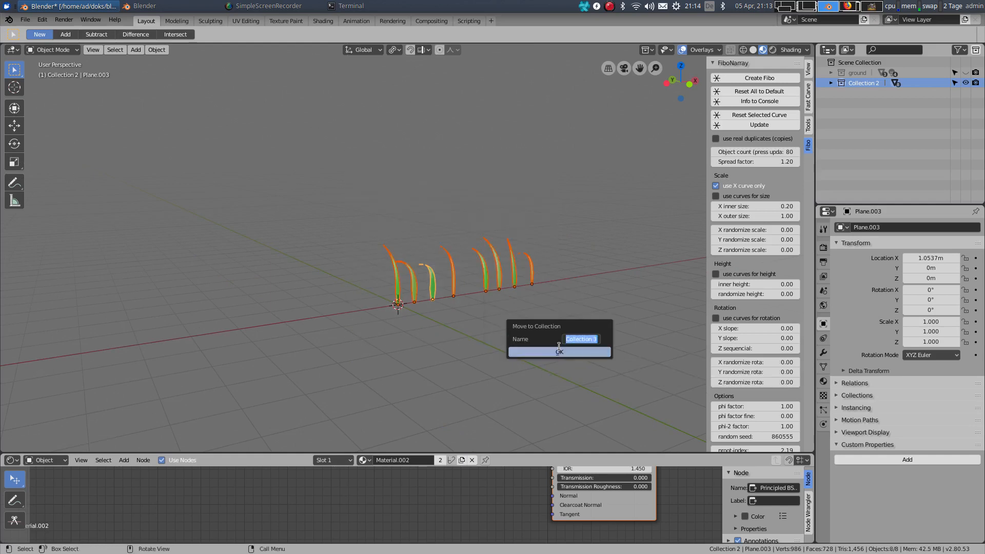
{"action": "type", "text": "grass"}
{"action": "left_click", "coordinate": [558, 346]}
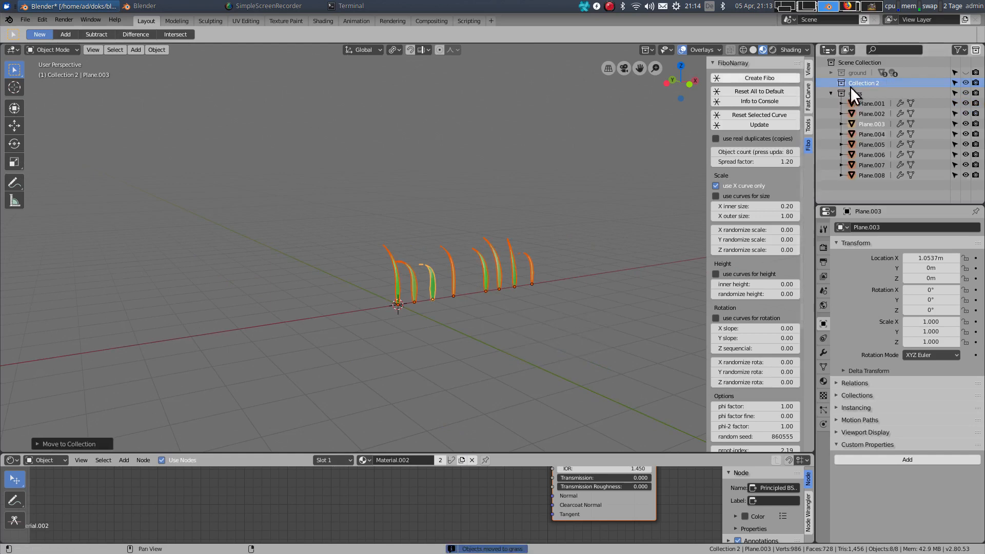
{"action": "left_click", "coordinate": [965, 93]}
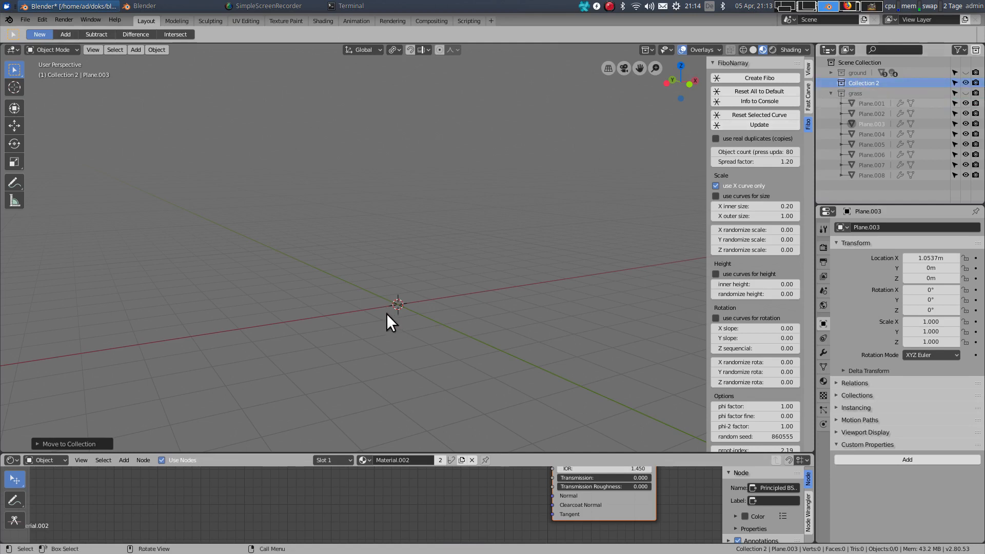
Add a single-arrow empty and move it along the X axis to about -6.5 m.
{"action": "key", "text": "shift+a"}
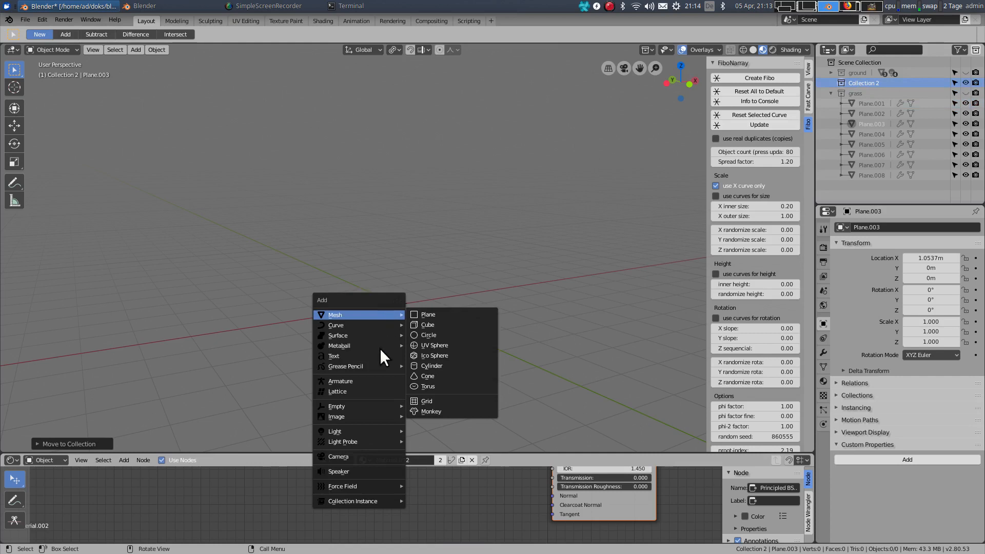
{"action": "mouse_move", "coordinate": [356, 405]}
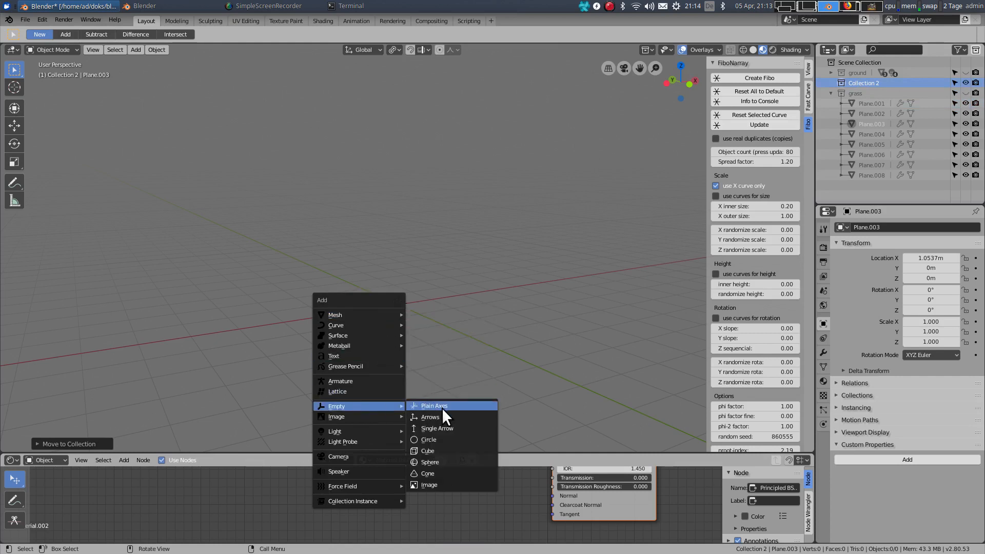
{"action": "left_click", "coordinate": [450, 426]}
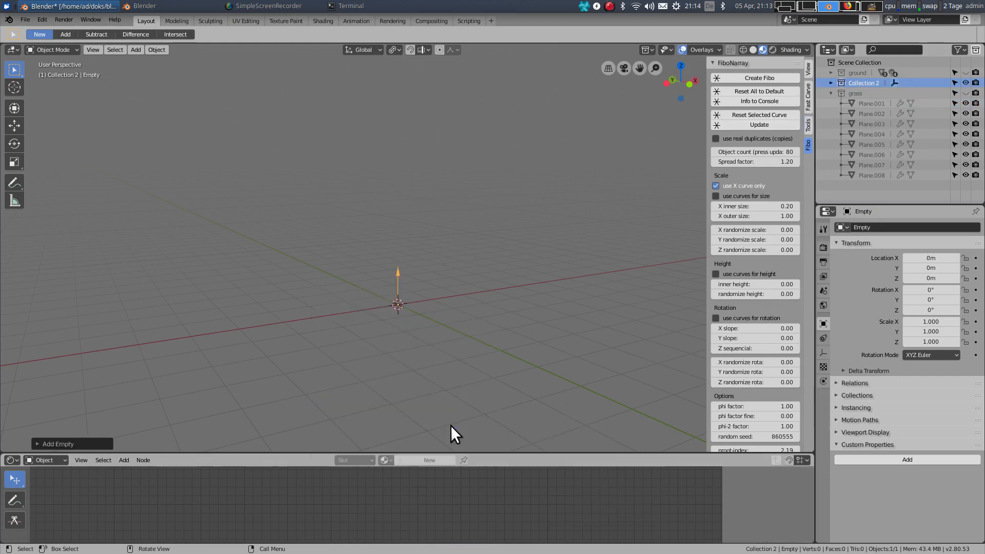
{"action": "scroll", "coordinate": [401, 290], "scroll_direction": "up", "scroll_amount": 4}
{"action": "scroll", "coordinate": [401, 290], "scroll_direction": "down", "scroll_amount": 3}
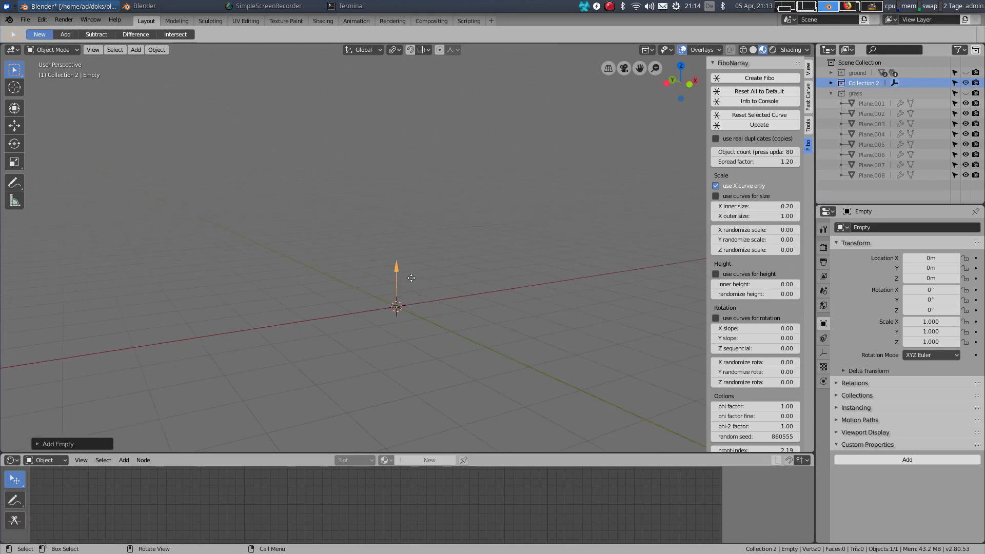
{"action": "key", "text": "g"}
{"action": "key", "text": "x"}
{"action": "left_click", "coordinate": [35, 333]}
{"action": "scroll", "coordinate": [36, 334], "scroll_direction": "down", "scroll_amount": 3}
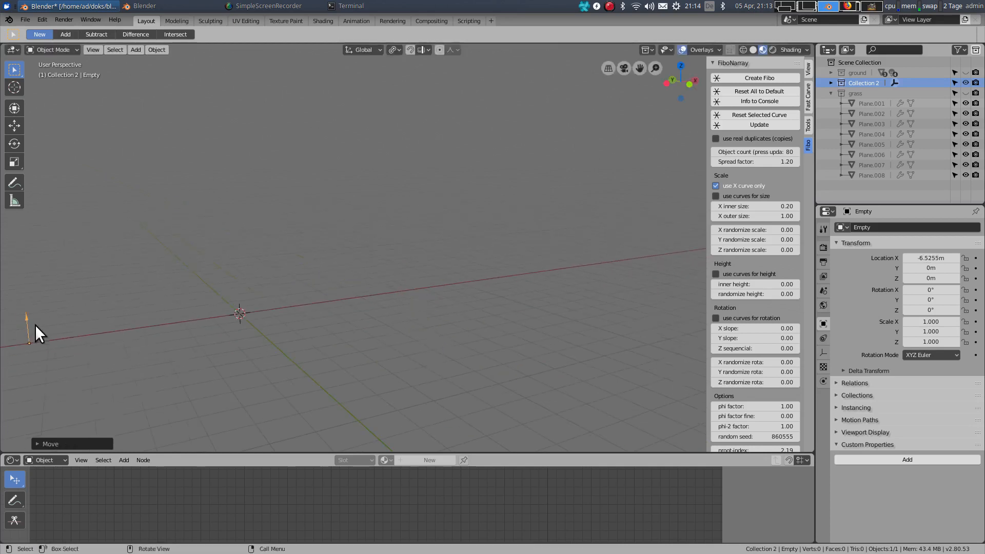
Create a Fibo array from the arrow empty and reset all of the array's settings to their defaults.
{"action": "left_click", "coordinate": [747, 77]}
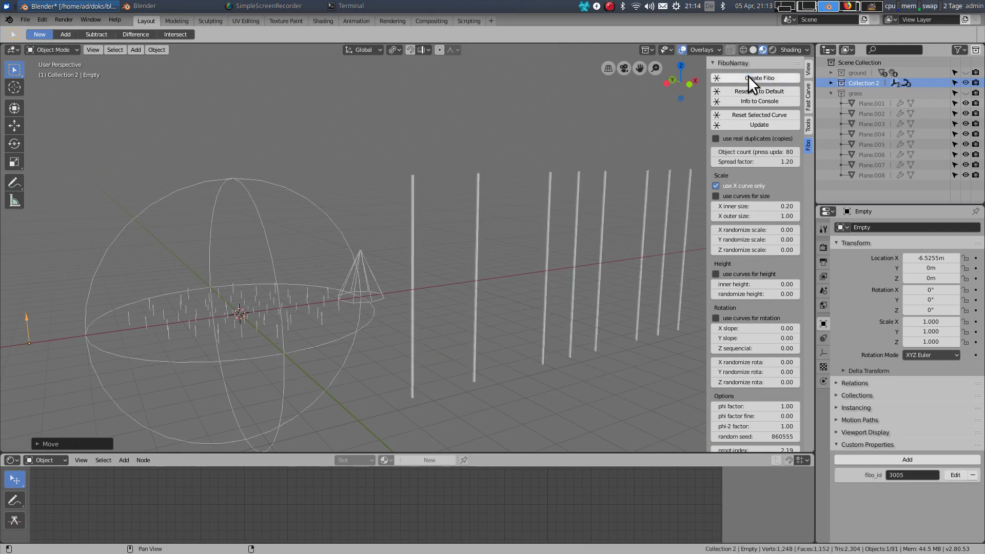
{"action": "scroll", "coordinate": [364, 243], "scroll_direction": "up", "scroll_amount": 3}
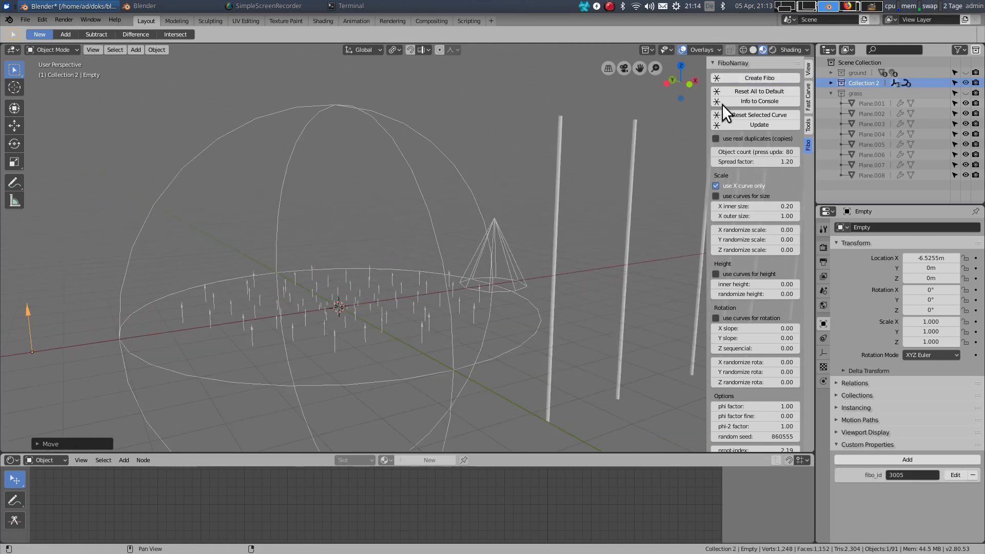
{"action": "left_click", "coordinate": [758, 92]}
Examine the spiral arrangement of the arrow duplicates around the origin from closer and farther viewpoints.
{"action": "middle_click_drag", "start_coordinate": [349, 287], "coordinate": [367, 221]}
{"action": "scroll", "coordinate": [380, 226], "scroll_direction": "up", "scroll_amount": 5}
{"action": "scroll", "coordinate": [383, 253], "scroll_direction": "down", "scroll_amount": 2}
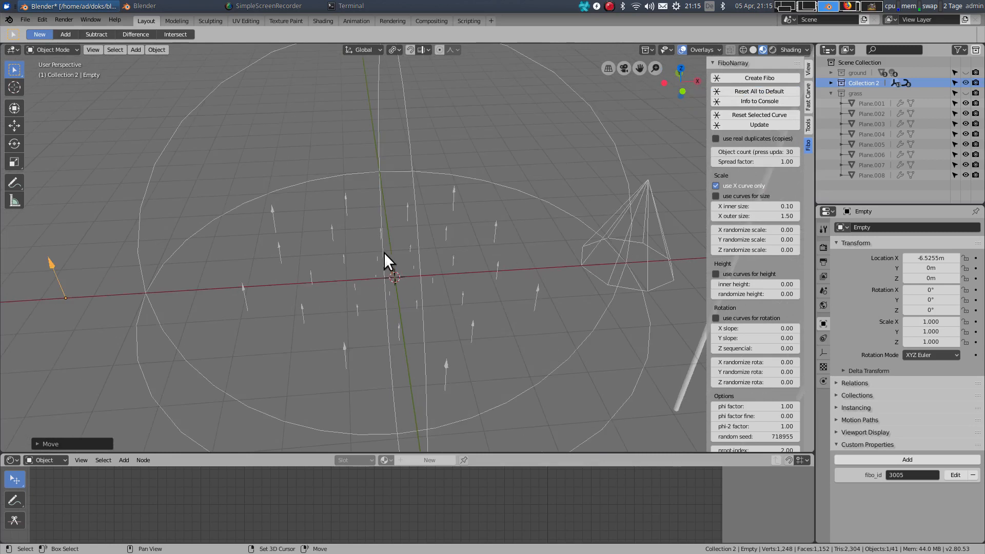
{"action": "middle_click_drag", "start_coordinate": [383, 257], "coordinate": [383, 214], "text": "shift"}
{"action": "scroll", "coordinate": [369, 265], "scroll_direction": "up", "scroll_amount": 1}
{"action": "middle_click_drag", "start_coordinate": [368, 266], "coordinate": [365, 262]}
{"action": "scroll", "coordinate": [365, 263], "scroll_direction": "down", "scroll_amount": 5}
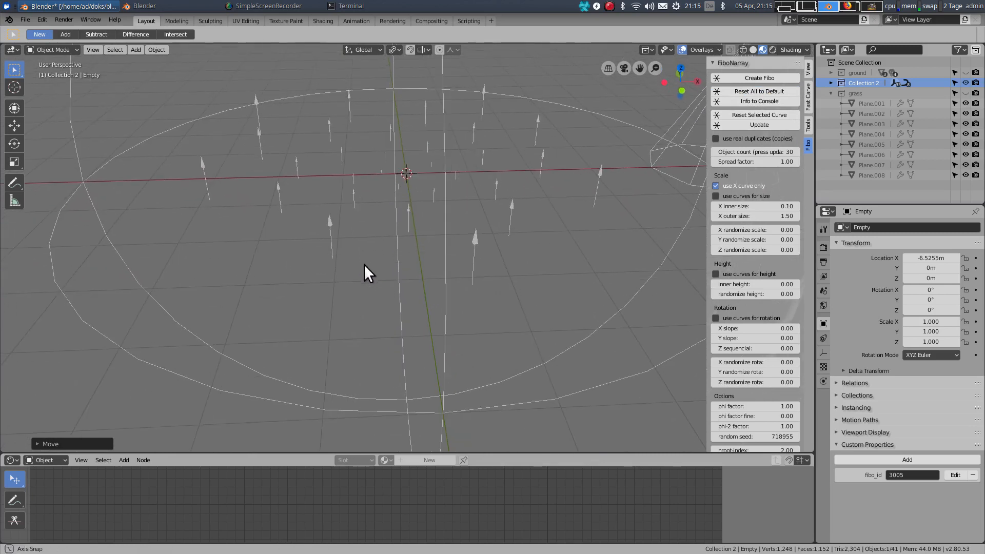
{"action": "scroll", "coordinate": [438, 255], "scroll_direction": "up", "scroll_amount": 4}
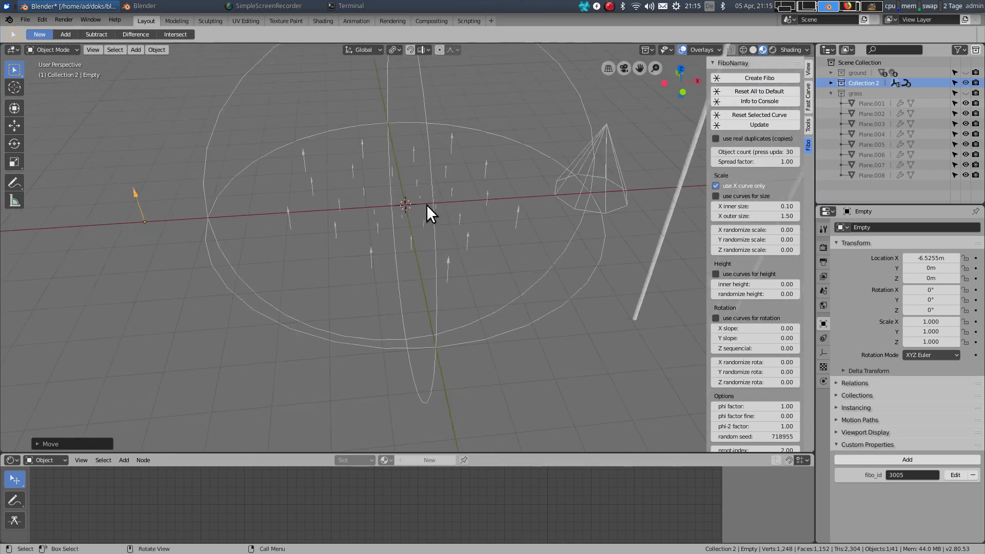
{"action": "scroll", "coordinate": [392, 215], "scroll_direction": "up", "scroll_amount": 1}
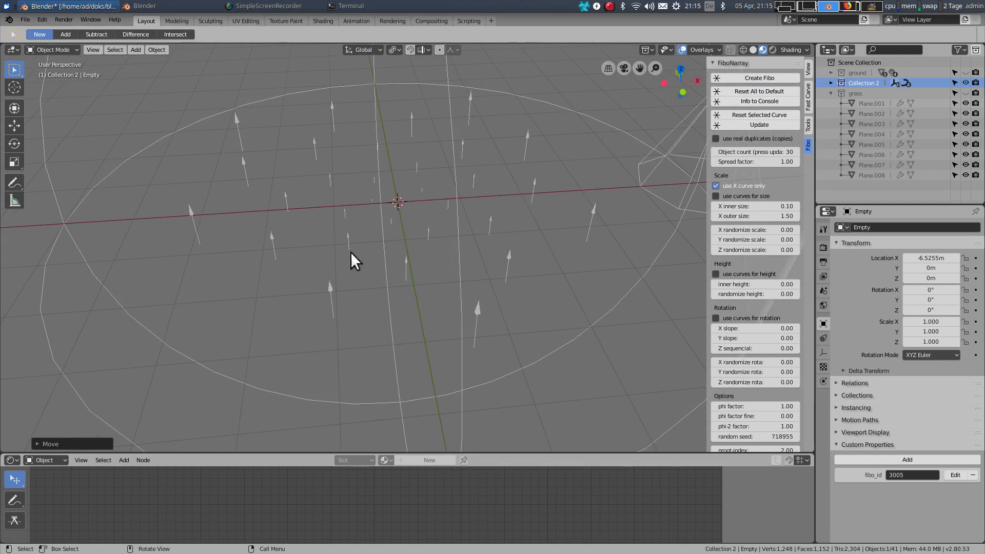
{"action": "scroll", "coordinate": [464, 252], "scroll_direction": "down", "scroll_amount": 3}
{"action": "middle_click_drag", "start_coordinate": [451, 228], "coordinate": [357, 266], "text": "shift"}
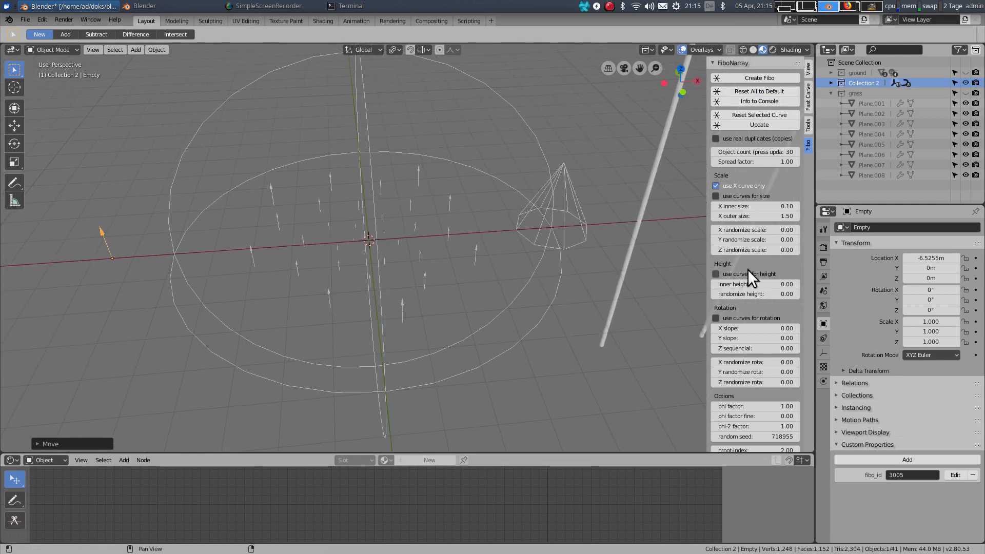
Set the array's source collection name to grass, enable real duplicates, and update the array.
{"action": "scroll", "coordinate": [751, 257], "scroll_direction": "down", "scroll_amount": 8}
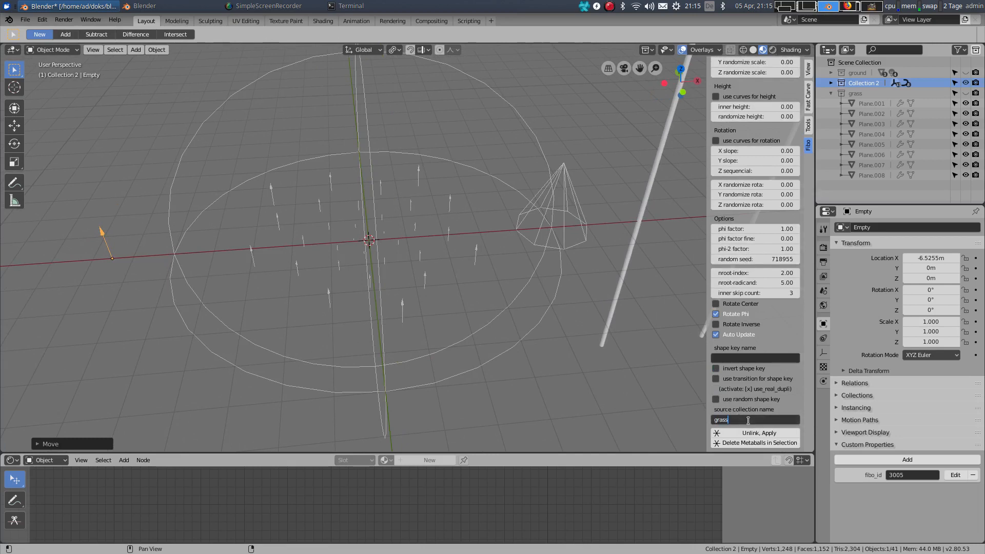
{"action": "key", "text": "Return"}
{"action": "scroll", "coordinate": [774, 220], "scroll_direction": "up", "scroll_amount": 8}
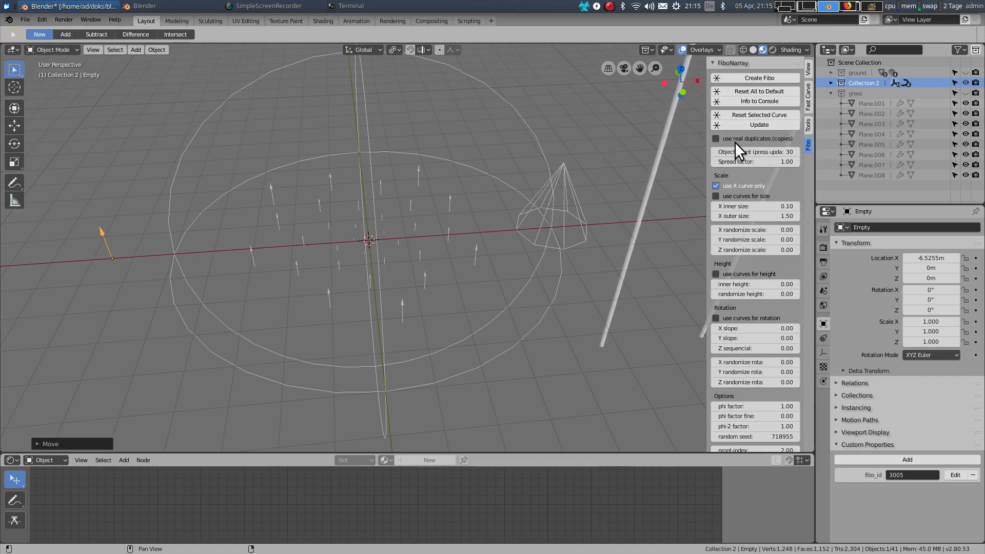
{"action": "left_click", "coordinate": [715, 138]}
{"action": "left_click", "coordinate": [749, 124]}
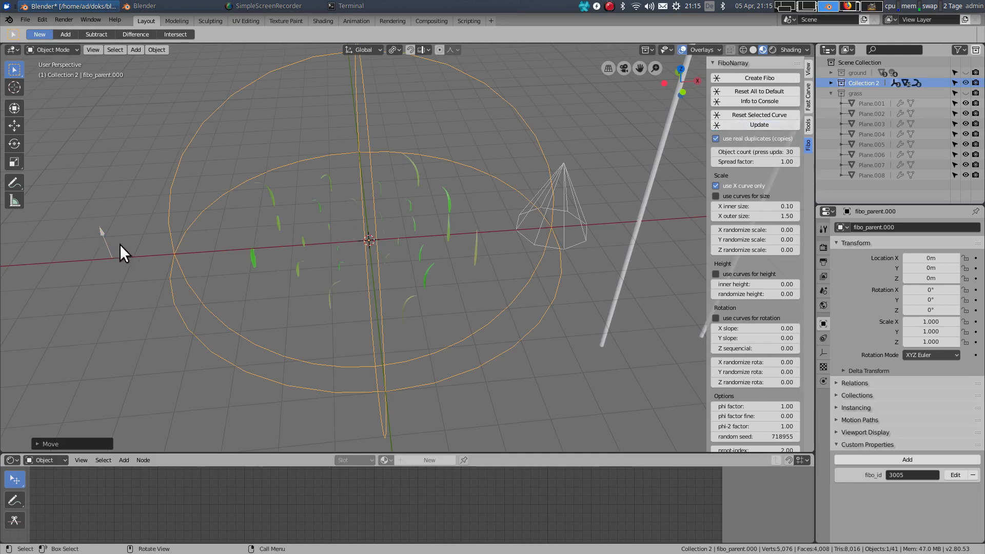
Set the array's object count to 160 and update the array.
{"action": "middle_click_drag", "start_coordinate": [119, 244], "coordinate": [98, 235]}
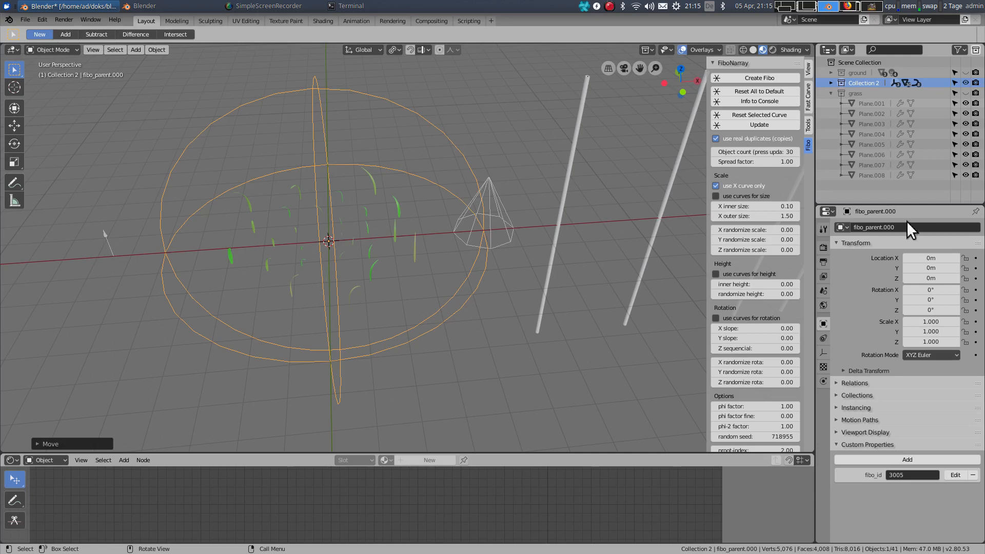
{"action": "left_click", "coordinate": [764, 152]}
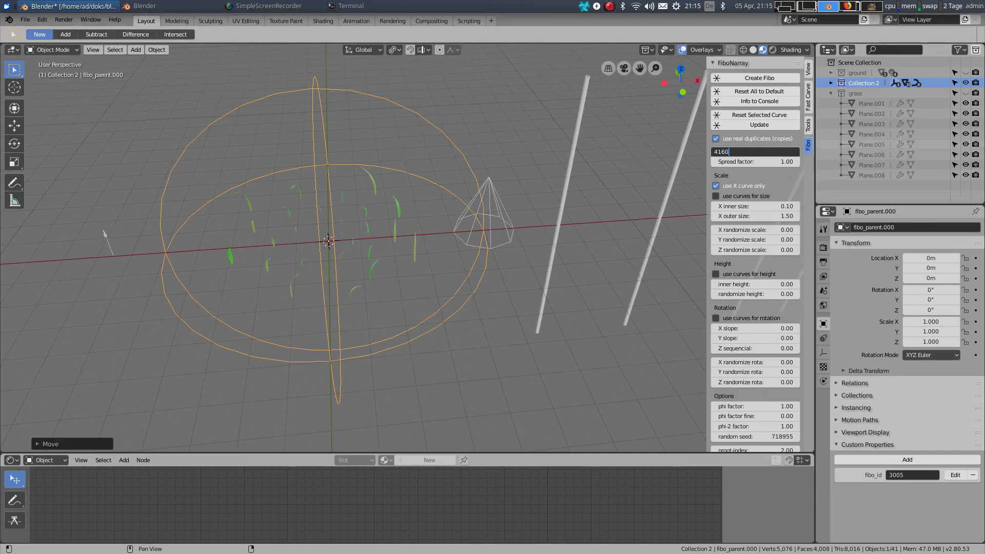
{"action": "type", "text": "160"}
{"action": "key", "text": "Return"}
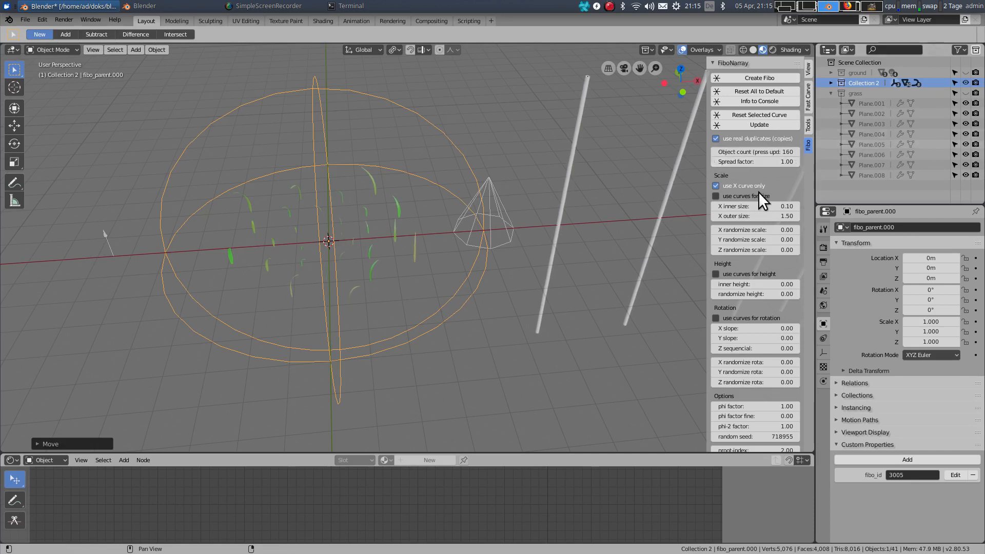
{"action": "left_click", "coordinate": [756, 124]}
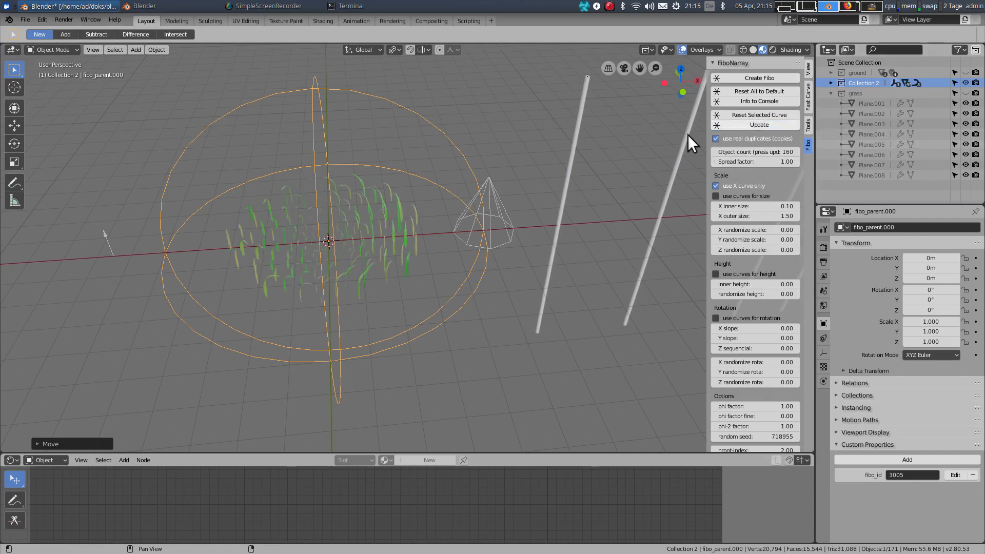
Reduce the array's spread factor to 0.67 and inspect the grass up close.
{"action": "left_click_drag", "start_coordinate": [764, 162], "coordinate": [748, 162]}
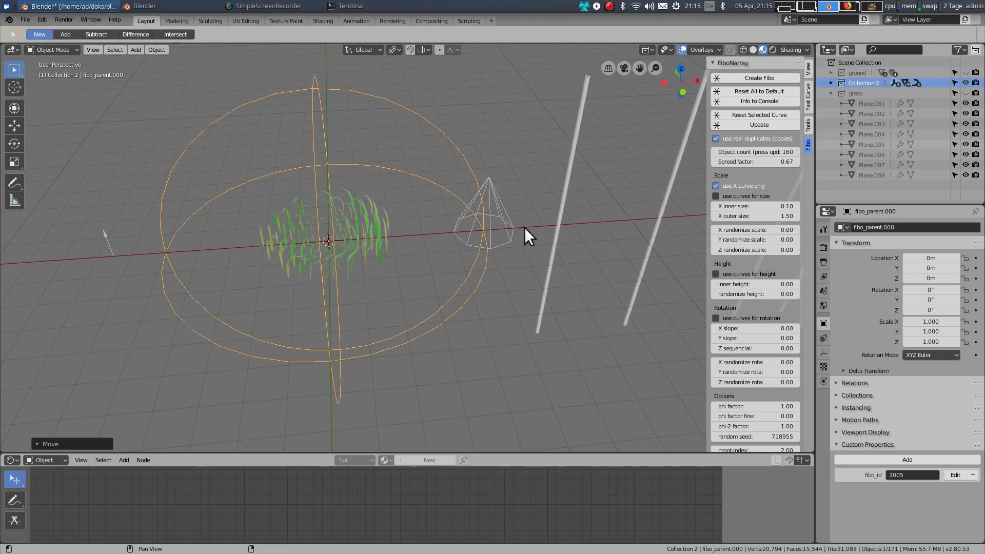
{"action": "middle_click_drag", "start_coordinate": [463, 244], "coordinate": [530, 238], "text": "shift"}
{"action": "scroll", "coordinate": [445, 244], "scroll_direction": "up", "scroll_amount": 4}
{"action": "scroll", "coordinate": [445, 244], "scroll_direction": "up", "scroll_amount": 1}
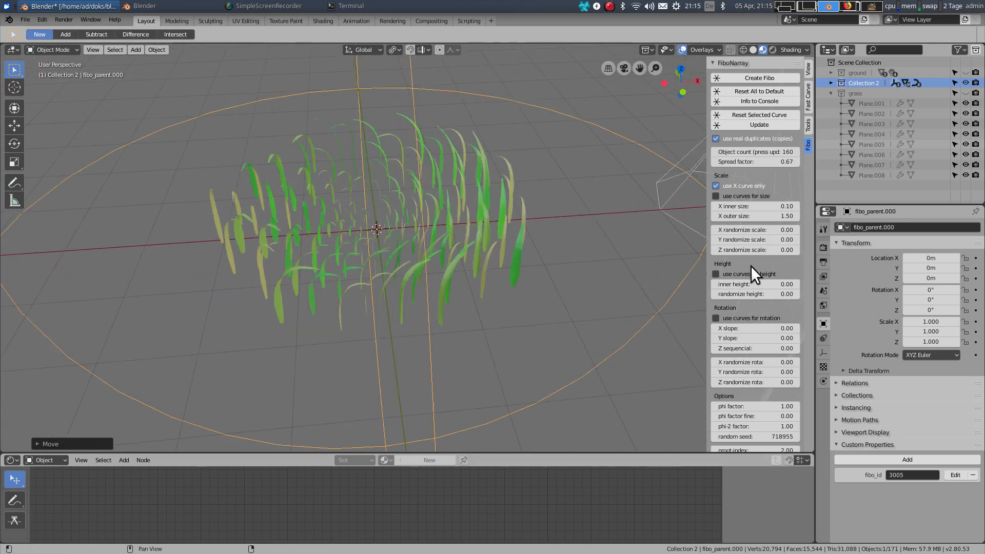
Set the array's sequential Z rotation to 256.02 so the blades bend outward from the center.
{"action": "scroll", "coordinate": [777, 269], "scroll_direction": "down", "scroll_amount": 4}
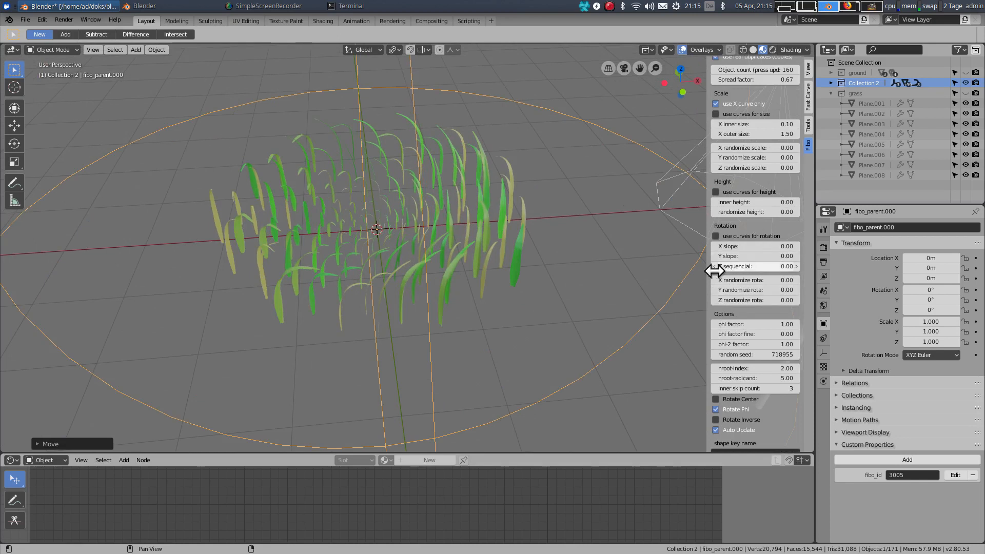
{"action": "left_click", "coordinate": [725, 266]}
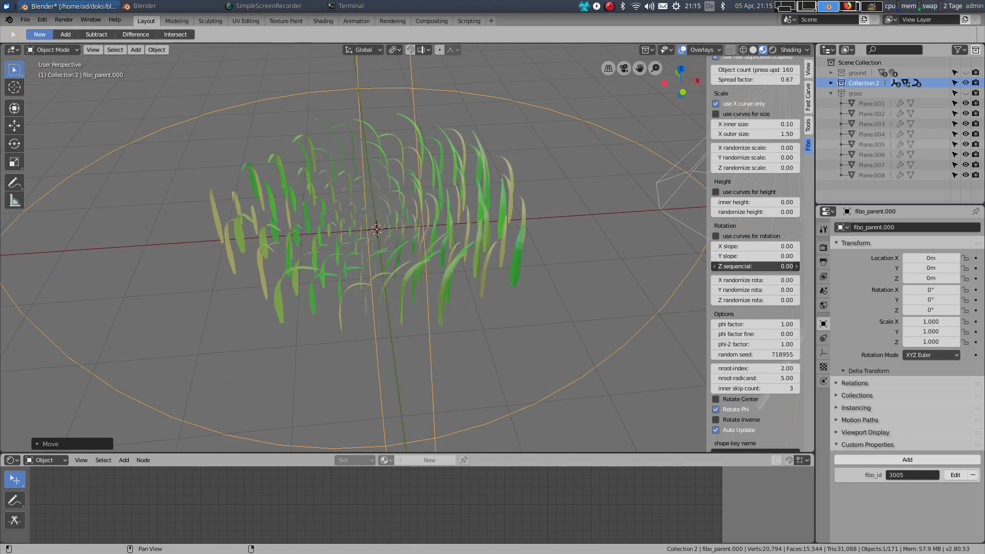
{"action": "left_click_drag", "start_coordinate": [725, 267], "coordinate": [687, 265]}
{"action": "mouse_move", "coordinate": [329, 179]}
{"action": "middle_mouse_down"}
{"action": "mouse_move", "coordinate": [320, 211]}
{"action": "mouse_move", "coordinate": [318, 165]}
{"action": "middle_mouse_up"}
Reduce the array's spread factor to 0.13 to gather the blades into a dense tuft.
{"action": "scroll", "coordinate": [755, 163], "scroll_direction": "up", "scroll_amount": 3}
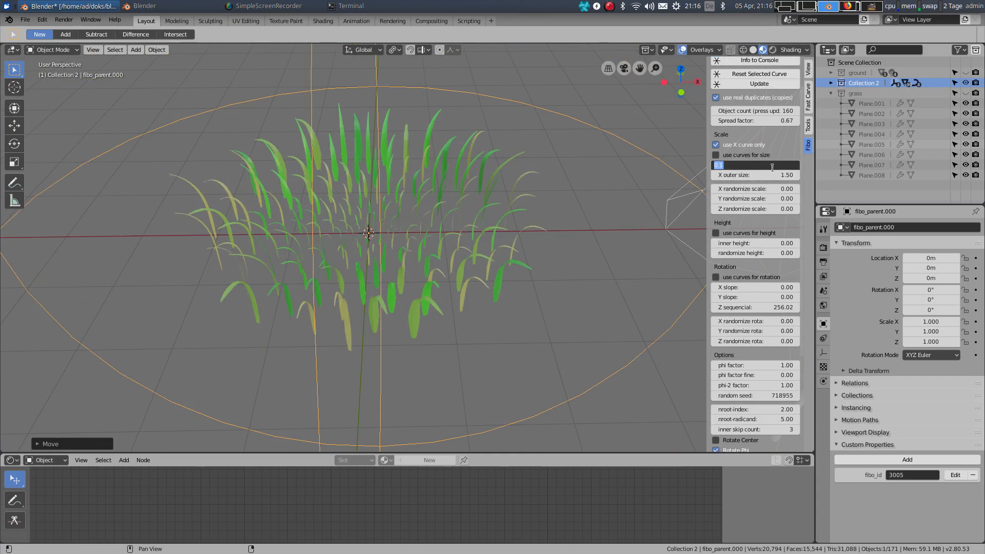
{"action": "scroll", "coordinate": [775, 136], "scroll_direction": "up", "scroll_amount": 3}
{"action": "left_click_drag", "start_coordinate": [765, 160], "coordinate": [715, 160]}
{"action": "mouse_move", "coordinate": [421, 226]}
{"action": "middle_mouse_down"}
{"action": "mouse_move", "coordinate": [421, 254]}
{"action": "mouse_move", "coordinate": [417, 235]}
{"action": "middle_mouse_up"}
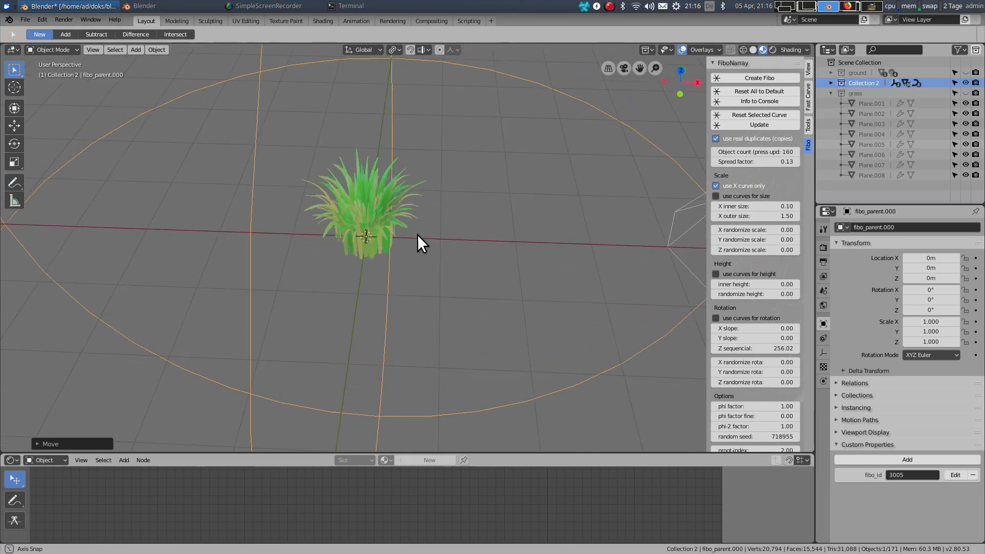
Try an X inner size of 5 for the array and inspect the tuft.
{"action": "left_click", "coordinate": [755, 207]}
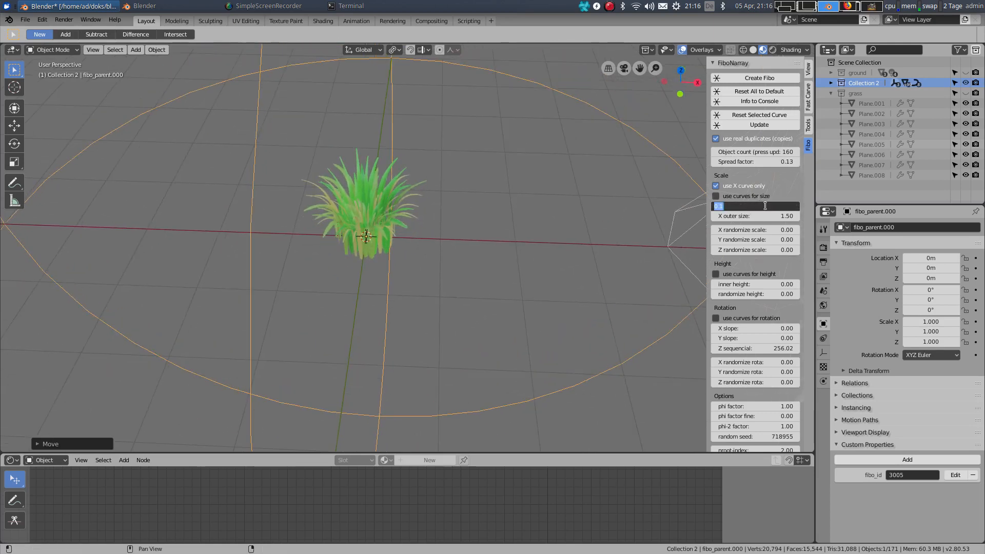
{"action": "type", "text": "5"}
{"action": "key", "text": "Return"}
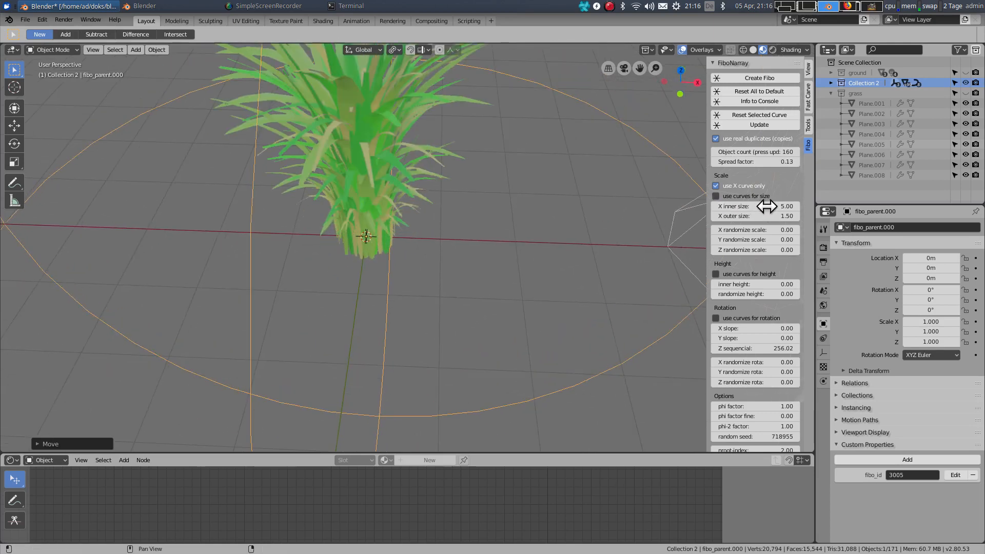
{"action": "middle_click_drag", "start_coordinate": [687, 196], "coordinate": [544, 168]}
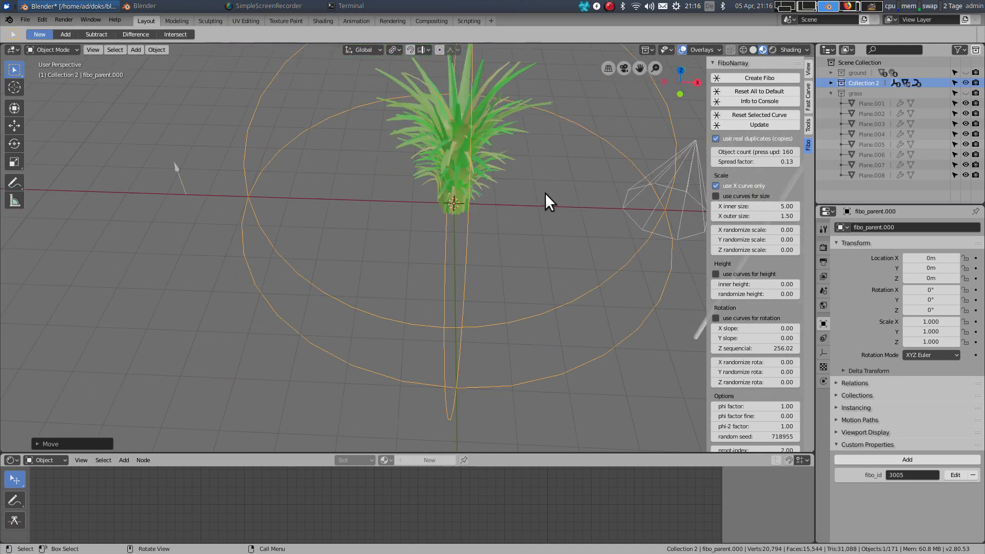
Set the array's X inner size to 1.5 and its X outer size to 2.
{"action": "left_click", "coordinate": [762, 205]}
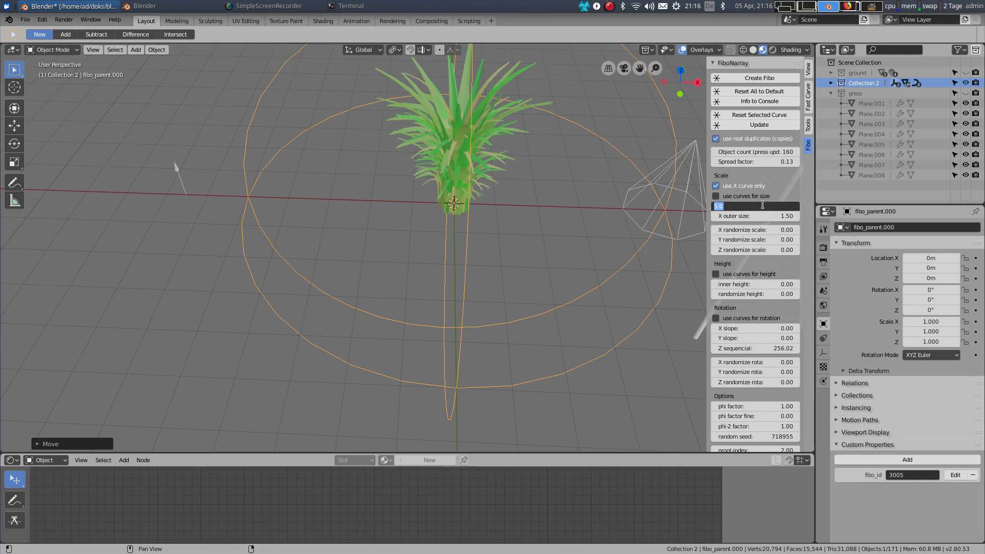
{"action": "type", "text": "1"}
{"action": "key", "text": "Return"}
{"action": "left_click", "coordinate": [762, 205]}
{"action": "type", "text": "1"}
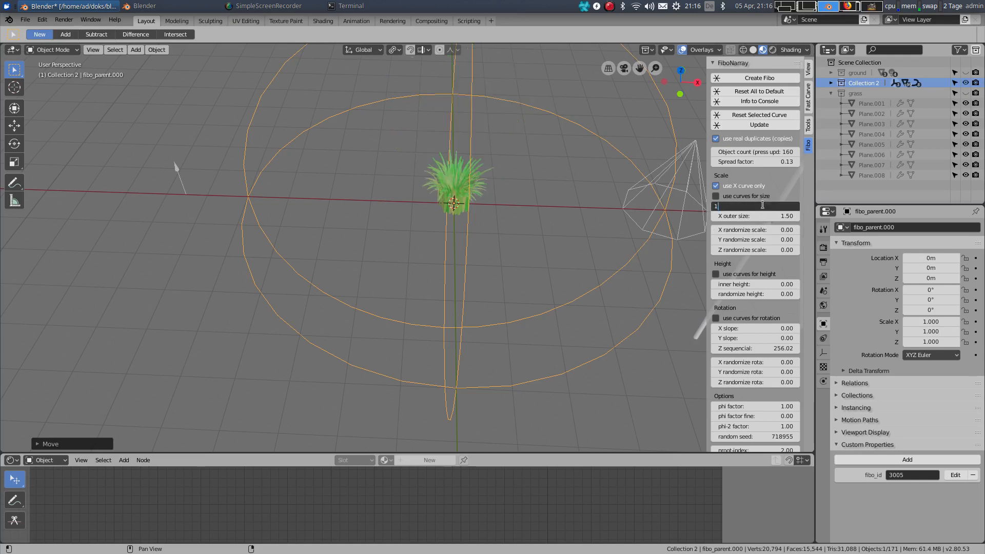
{"action": "type", "text": ".5"}
{"action": "key", "text": "Return"}
{"action": "left_click", "coordinate": [761, 216]}
{"action": "type", "text": "2"}
{"action": "key", "text": "Return"}
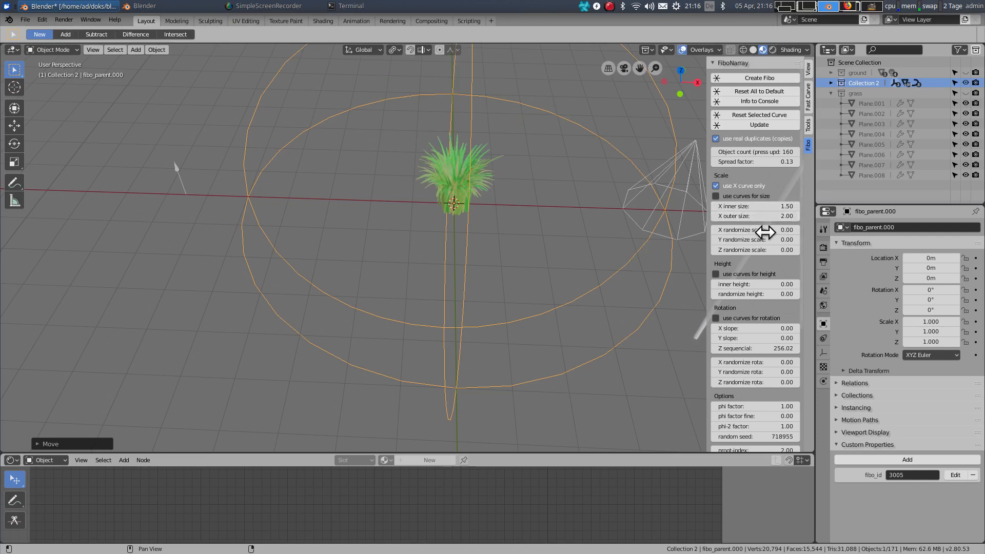
Set the array's X slope rotation to -34.38 so the blades lean outward.
{"action": "scroll", "coordinate": [756, 237], "scroll_direction": "down", "scroll_amount": 4}
{"action": "scroll", "coordinate": [430, 140], "scroll_direction": "up", "scroll_amount": 1}
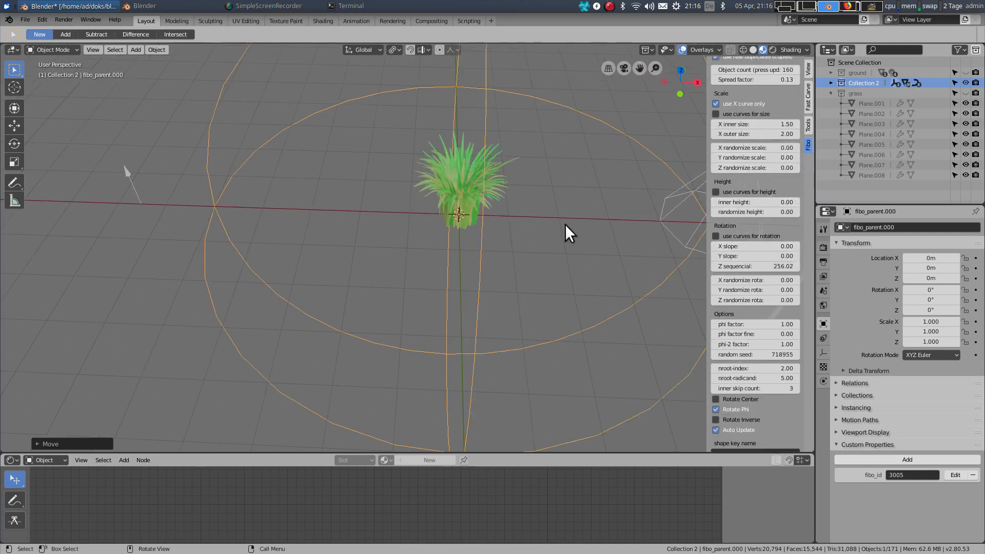
{"action": "scroll", "coordinate": [741, 272], "scroll_direction": "down", "scroll_amount": 1}
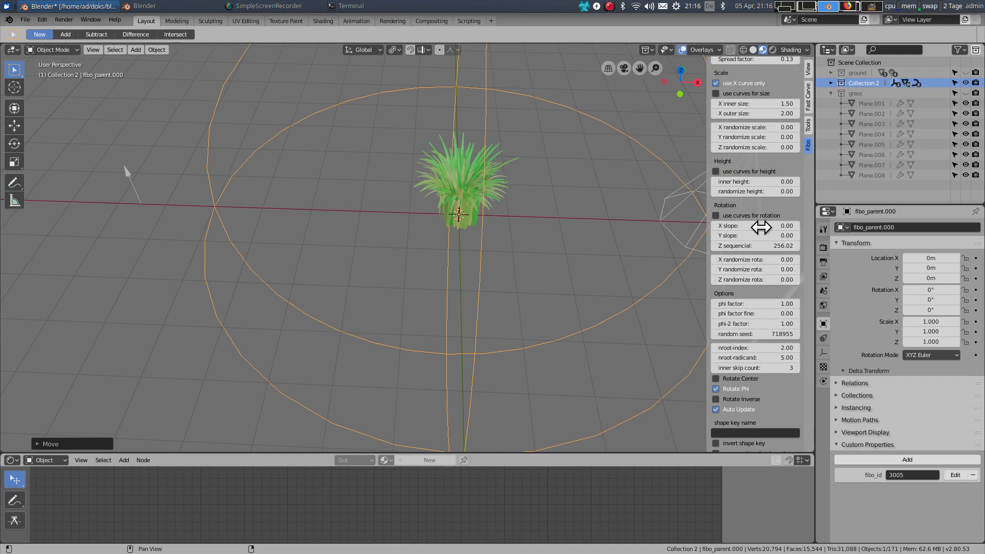
{"action": "scroll", "coordinate": [759, 229], "scroll_direction": "down", "scroll_amount": 1}
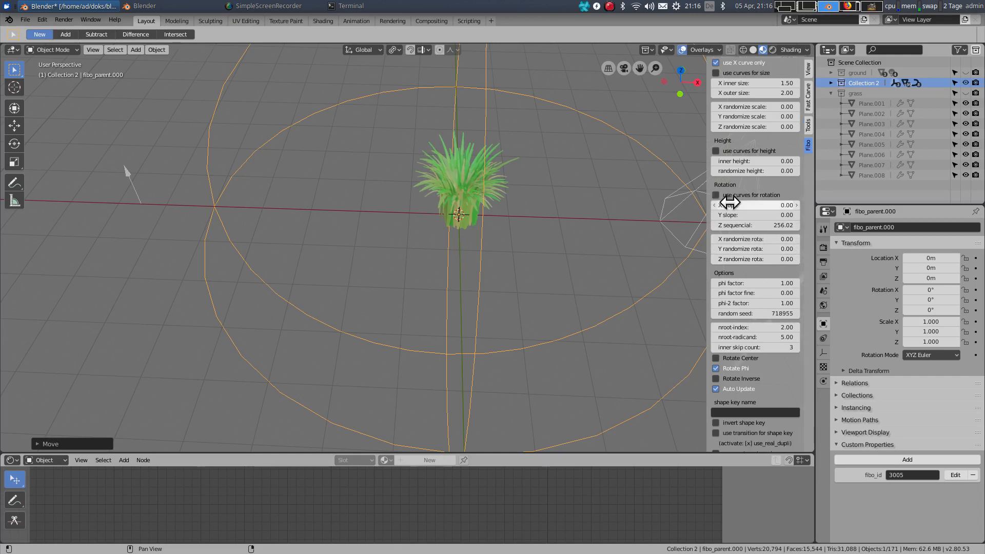
{"action": "left_click_drag", "start_coordinate": [728, 205], "coordinate": [688, 202]}
{"action": "middle_click_drag", "start_coordinate": [513, 212], "coordinate": [505, 235]}
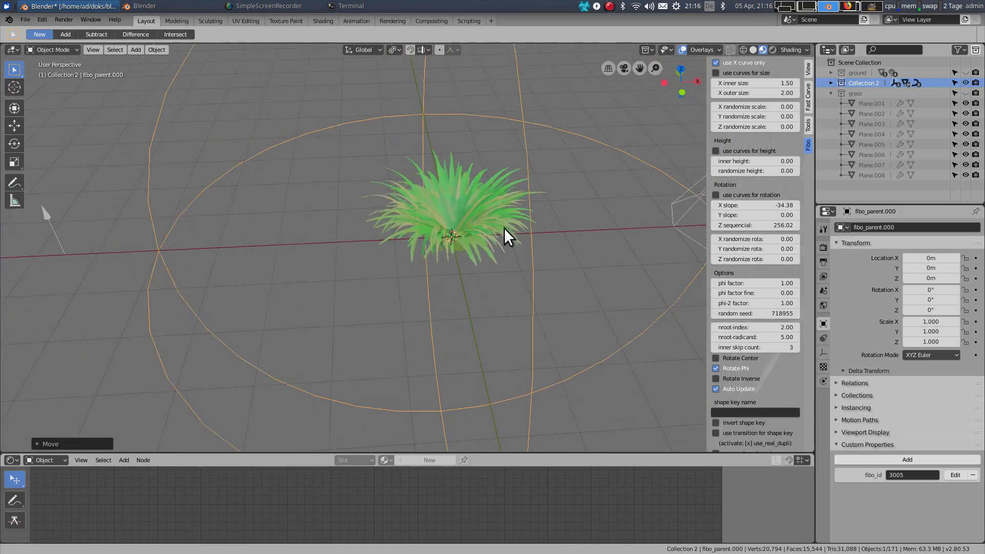
{"action": "scroll", "coordinate": [472, 226], "scroll_direction": "up", "scroll_amount": 2}
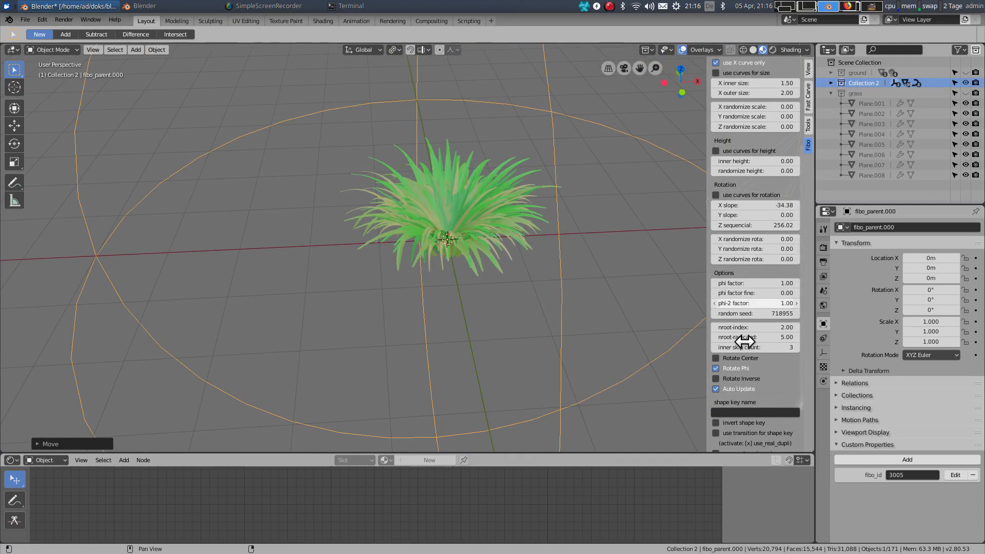
Randomize the blades' rotation with X 35.28, Y 10.02 and Z 12.06.
{"action": "scroll", "coordinate": [762, 279], "scroll_direction": "down", "scroll_amount": 1}
{"action": "left_click_drag", "start_coordinate": [732, 218], "coordinate": [739, 238]}
{"action": "middle_click_drag", "start_coordinate": [419, 257], "coordinate": [731, 234]}
{"action": "left_click_drag", "start_coordinate": [754, 219], "coordinate": [765, 219]}
Duplicate the tuft with its parent empty to about -13.9 m along the X axis and unlink the copy from the array.
{"action": "scroll", "coordinate": [554, 239], "scroll_direction": "down", "scroll_amount": 3}
{"action": "scroll", "coordinate": [545, 225], "scroll_direction": "down", "scroll_amount": 4}
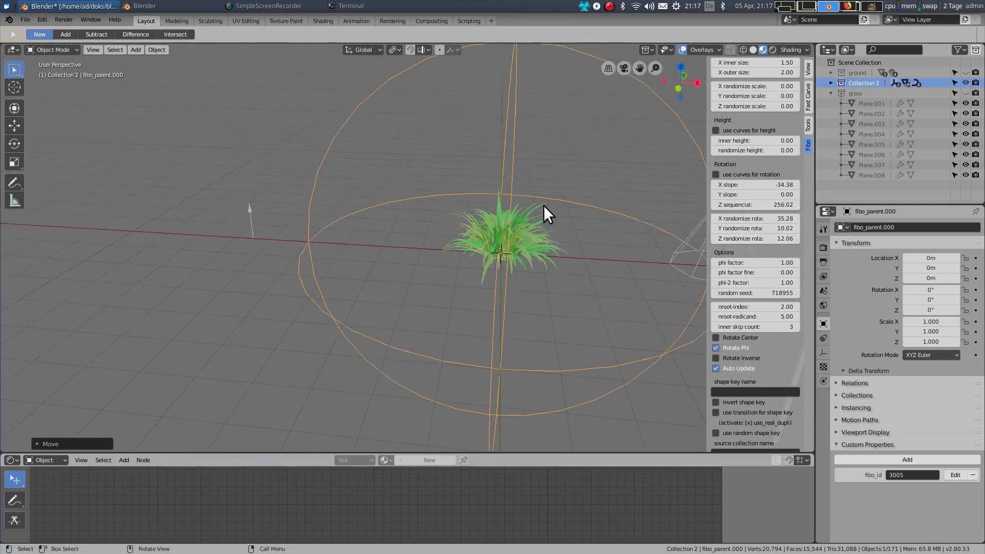
{"action": "left_click_drag", "start_coordinate": [455, 133], "coordinate": [590, 329]}
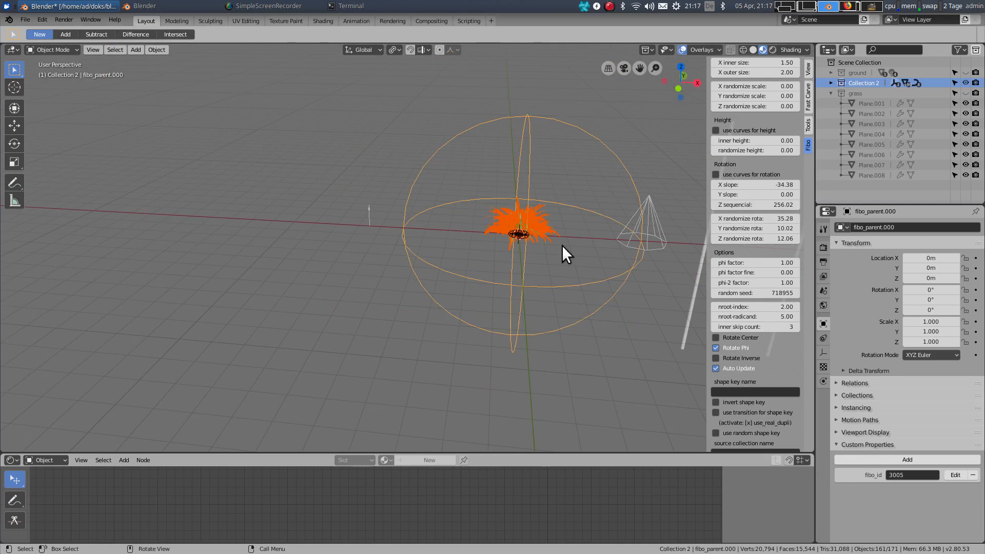
{"action": "left_click", "coordinate": [430, 380]}
{"action": "key", "text": "b"}
{"action": "left_click_drag", "start_coordinate": [437, 116], "coordinate": [593, 338]}
{"action": "key", "text": "shift+d"}
{"action": "key", "text": "x"}
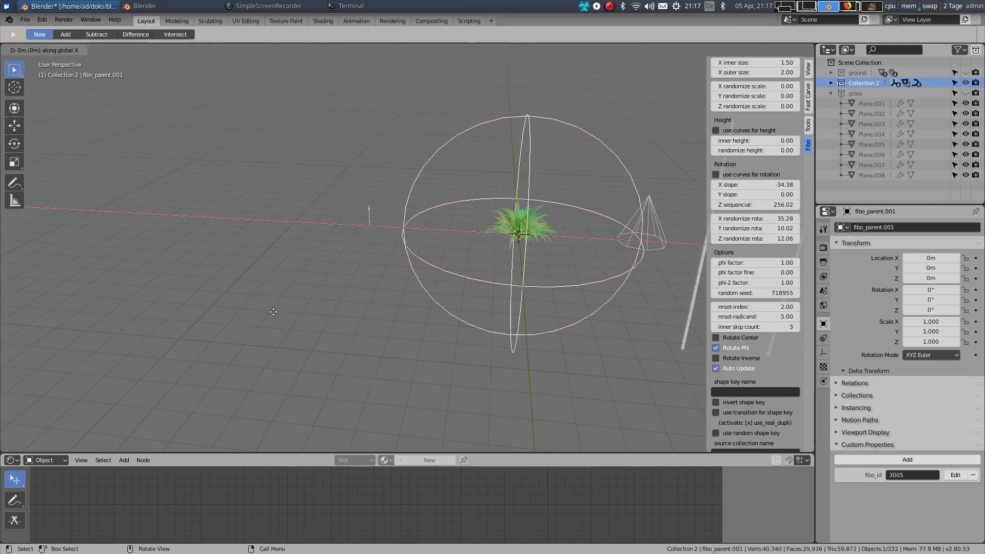
{"action": "left_click", "coordinate": [185, 309]}
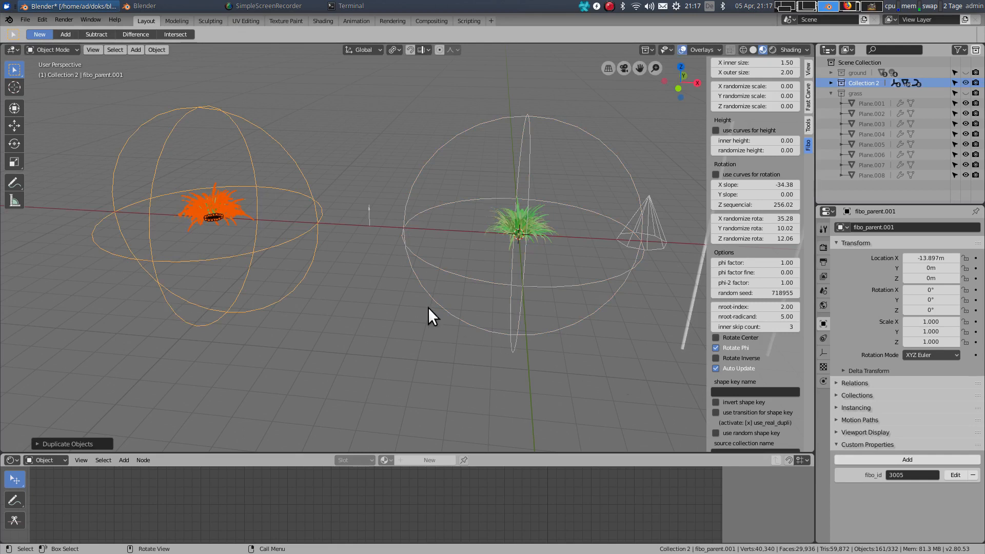
{"action": "scroll", "coordinate": [744, 339], "scroll_direction": "down", "scroll_amount": 2}
{"action": "left_click", "coordinate": [760, 432]}
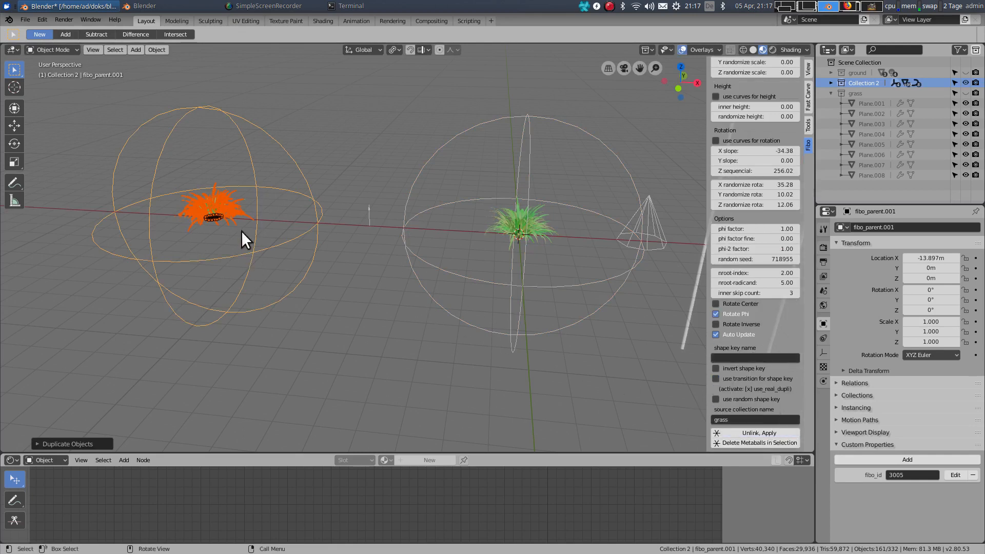
Select the original tuft's parent empty and increase the array's spread factor to 0.55.
{"action": "left_click", "coordinate": [556, 285]}
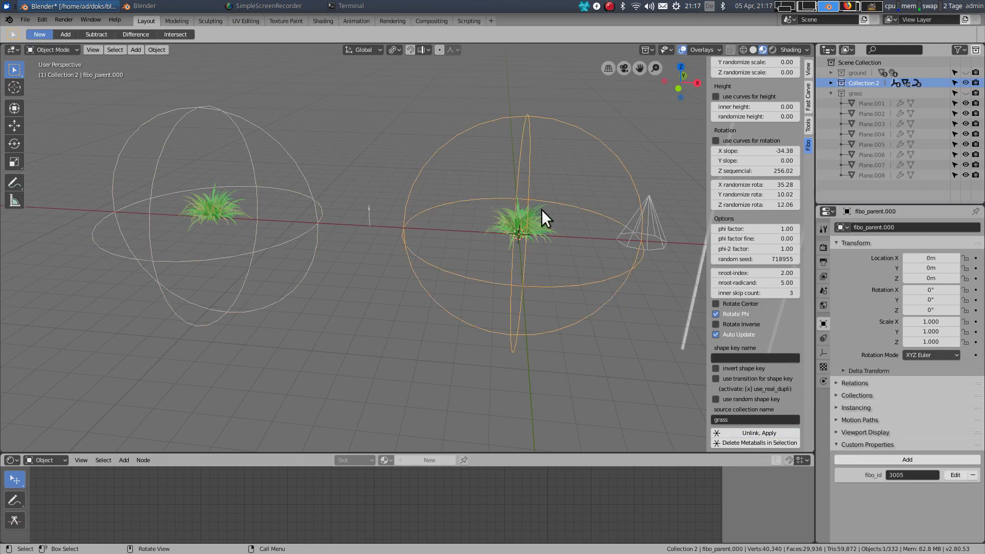
{"action": "scroll", "coordinate": [497, 199], "scroll_direction": "up", "scroll_amount": 2}
{"action": "scroll", "coordinate": [549, 211], "scroll_direction": "up", "scroll_amount": 2}
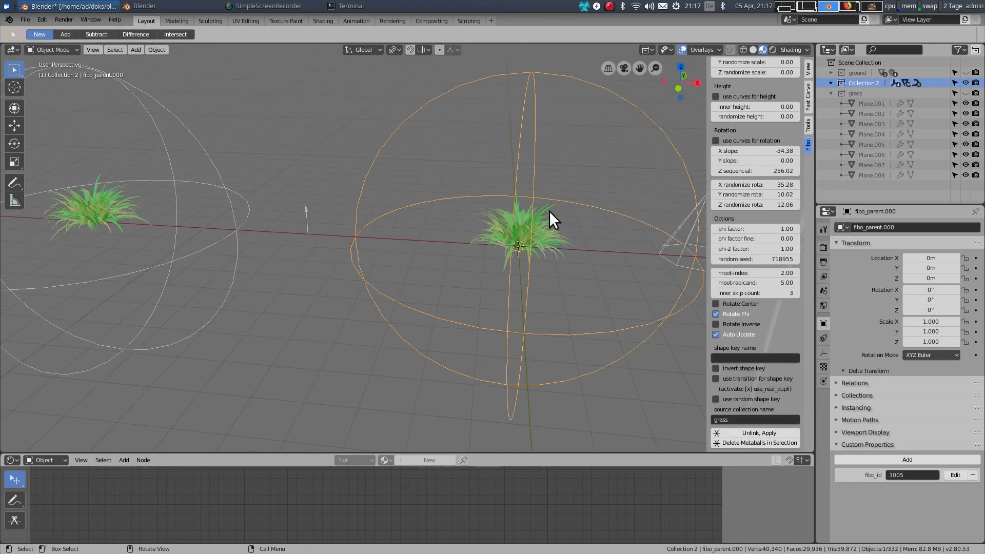
{"action": "scroll", "coordinate": [767, 142], "scroll_direction": "up", "scroll_amount": 6}
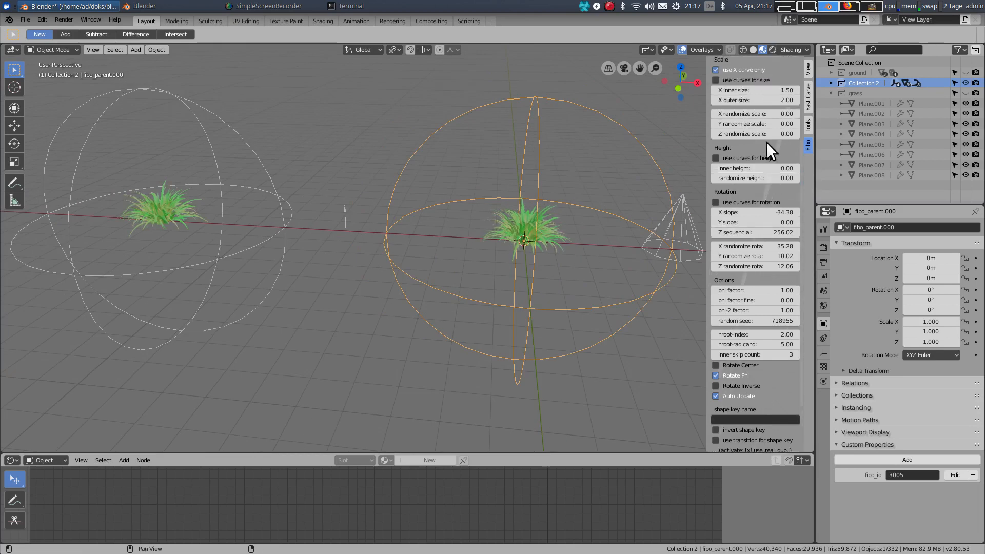
{"action": "left_click_drag", "start_coordinate": [739, 118], "coordinate": [767, 119]}
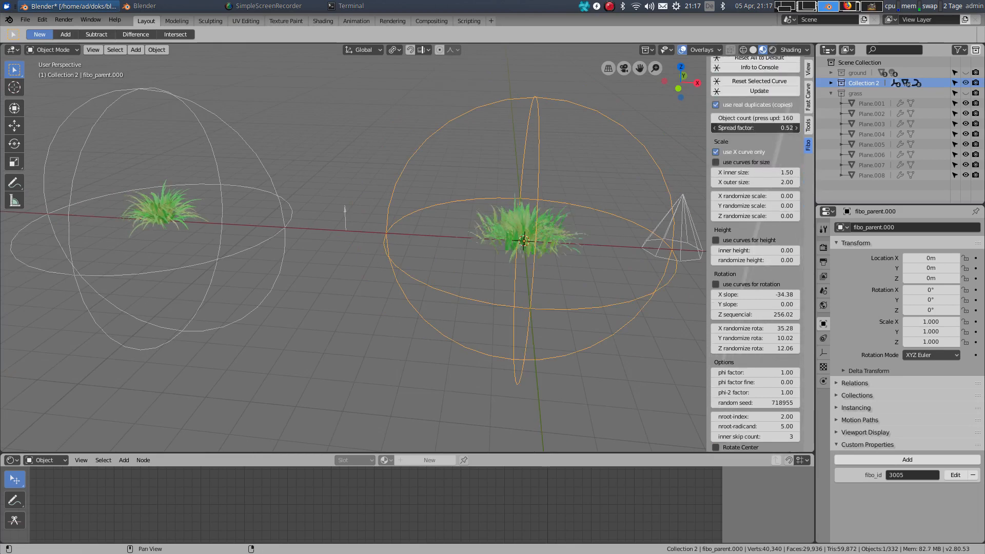
Set the original tuft's Z sequential rotation to 261.93, randomized rotation to Y 9.54 and Z 68.37, X outer size to 3.26 and X randomized scale to 1.
{"action": "scroll", "coordinate": [738, 308], "scroll_direction": "down", "scroll_amount": 2}
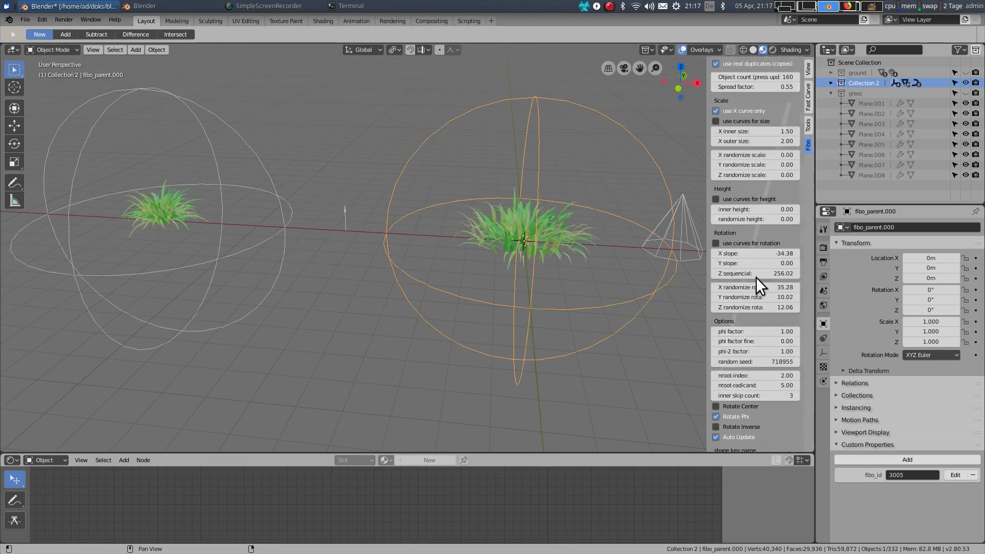
{"action": "left_click_drag", "start_coordinate": [754, 273], "coordinate": [749, 307]}
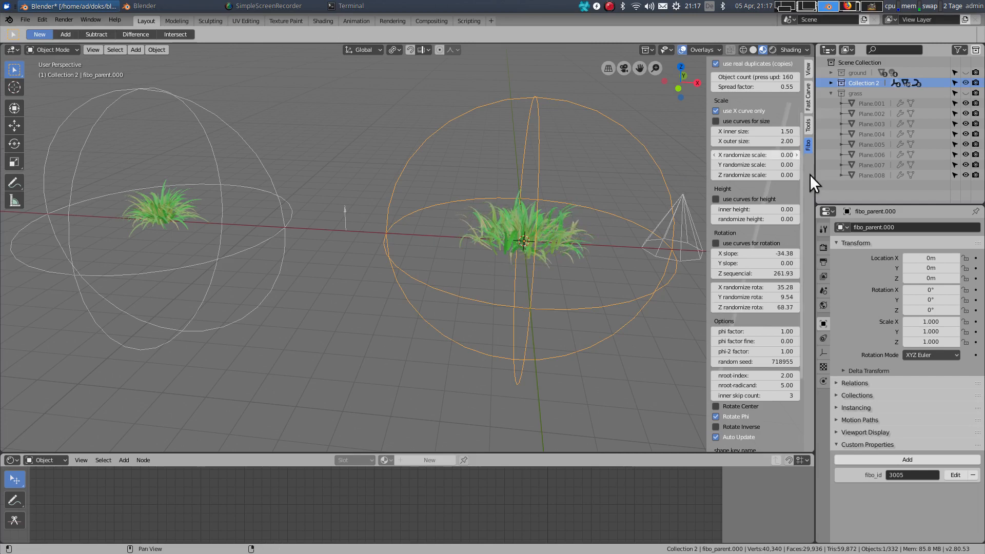
{"action": "scroll", "coordinate": [763, 172], "scroll_direction": "up", "scroll_amount": 3}
{"action": "mouse_move", "coordinate": [742, 204]}
{"action": "left_mouse_down"}
{"action": "mouse_move", "coordinate": [769, 205]}
{"action": "mouse_move", "coordinate": [750, 216]}
{"action": "left_mouse_up"}
Duplicate the wider tuft with its parent empty to about -23.9 m along the X axis and unlink the copy.
{"action": "middle_click_drag", "start_coordinate": [589, 251], "coordinate": [556, 225]}
{"action": "left_click_drag", "start_coordinate": [500, 99], "coordinate": [601, 297]}
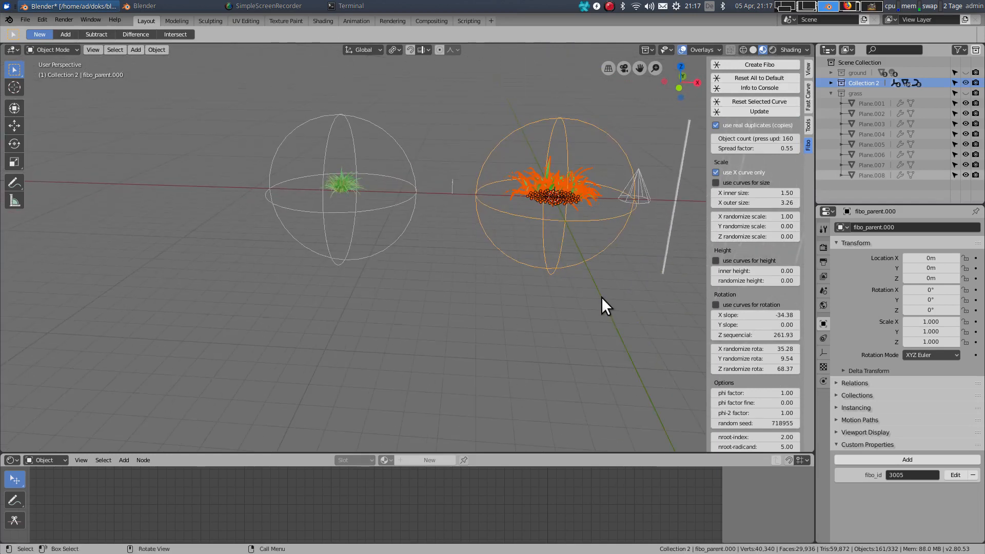
{"action": "key", "text": "shift+d"}
{"action": "key", "text": "x"}
{"action": "left_click", "coordinate": [242, 280]}
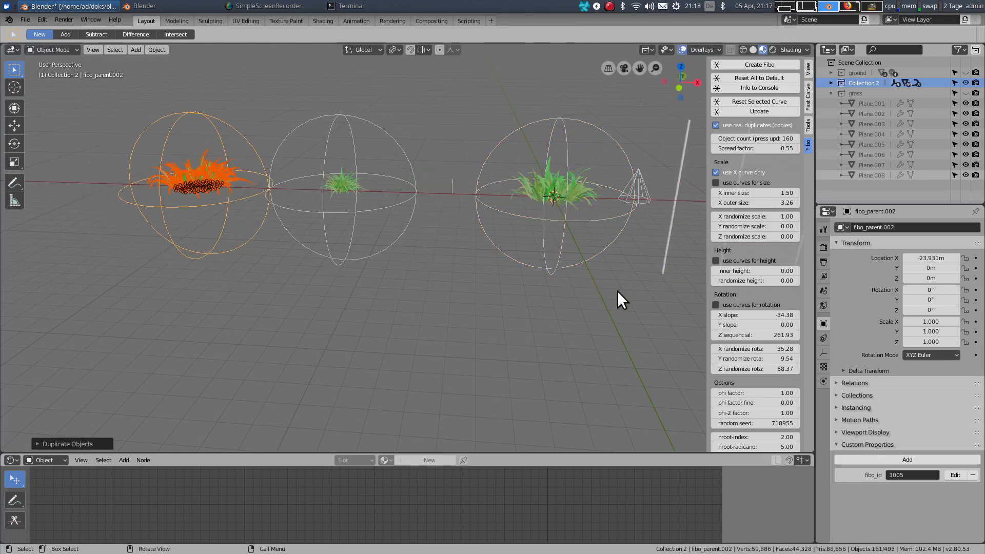
{"action": "scroll", "coordinate": [759, 325], "scroll_direction": "down", "scroll_amount": 8}
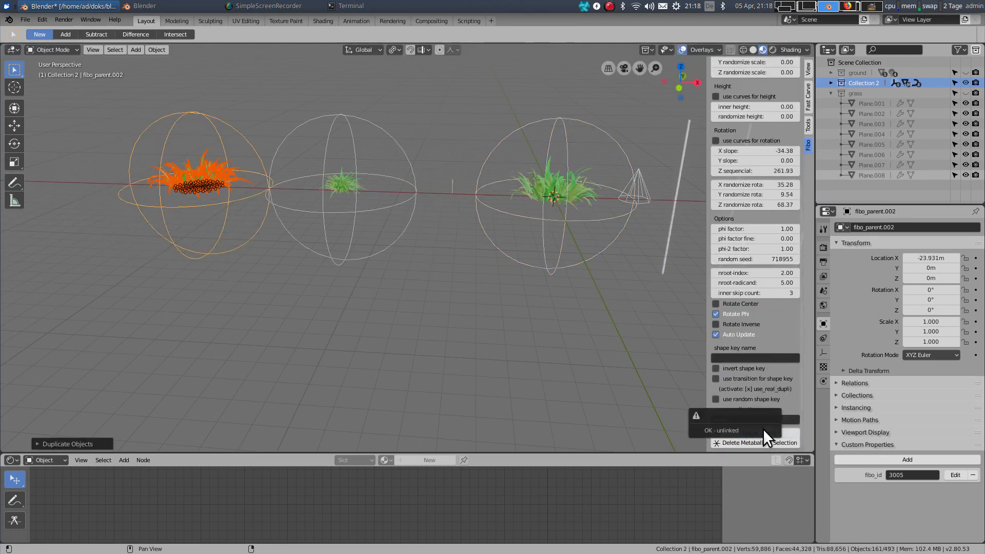
Select the original tuft's parent empty and raise the array's X inner size to 4.59.
{"action": "left_click", "coordinate": [588, 221]}
{"action": "scroll", "coordinate": [536, 197], "scroll_direction": "up", "scroll_amount": 5}
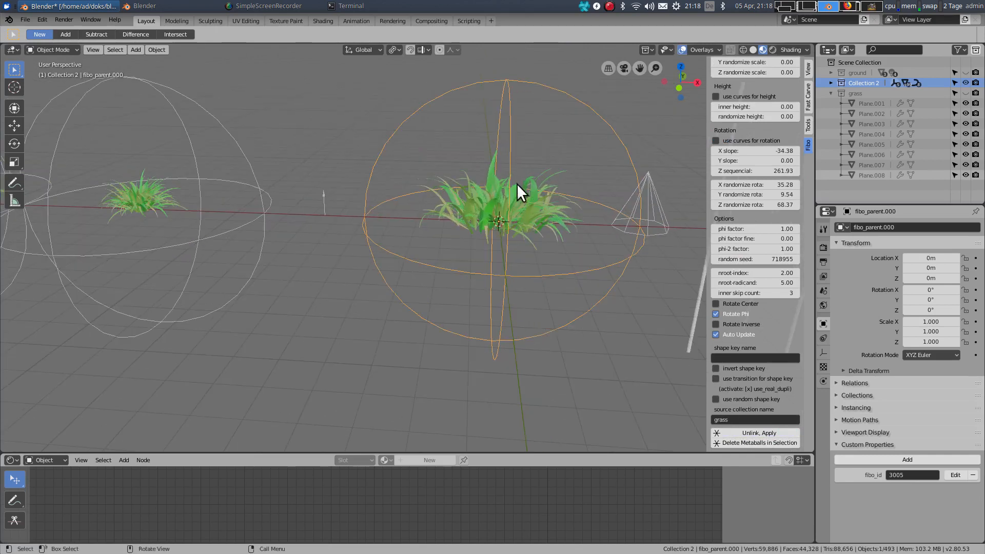
{"action": "scroll", "coordinate": [755, 183], "scroll_direction": "up", "scroll_amount": 2}
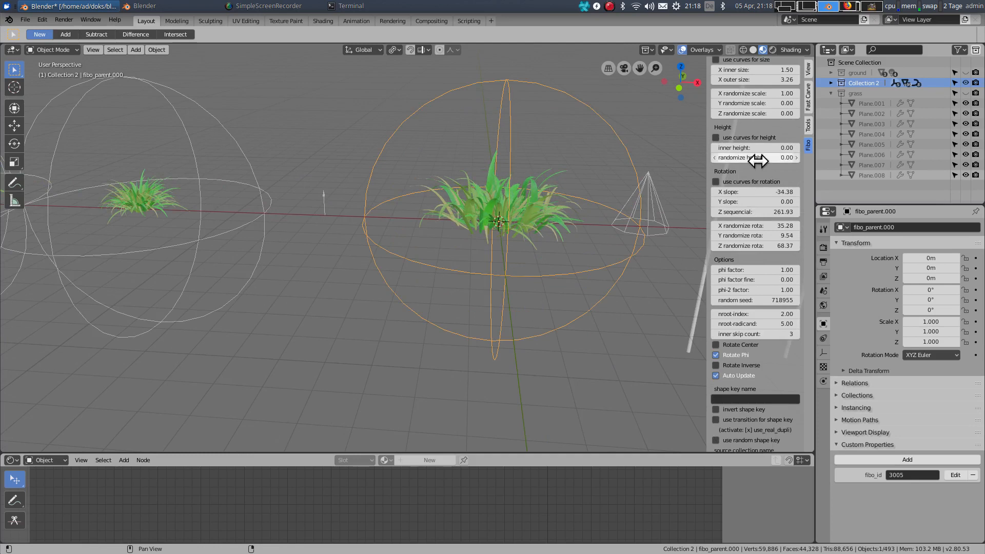
{"action": "scroll", "coordinate": [757, 161], "scroll_direction": "up", "scroll_amount": 3}
{"action": "left_click_drag", "start_coordinate": [744, 131], "coordinate": [898, 131]}
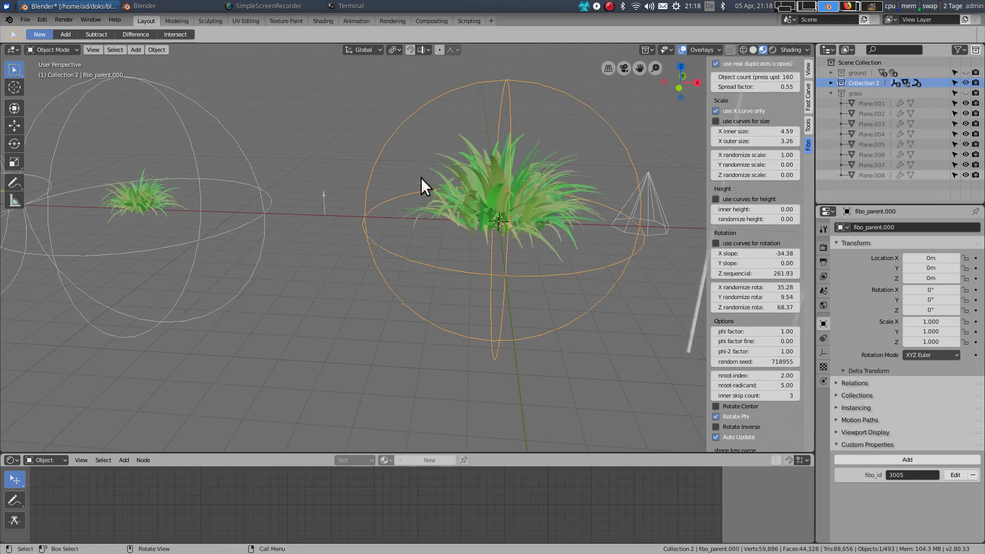
Duplicate the enlarged tuft to about -18 m along the X axis, between the other two copies, and unlink it.
{"action": "scroll", "coordinate": [431, 145], "scroll_direction": "down", "scroll_amount": 3}
{"action": "left_click_drag", "start_coordinate": [383, 98], "coordinate": [525, 303]}
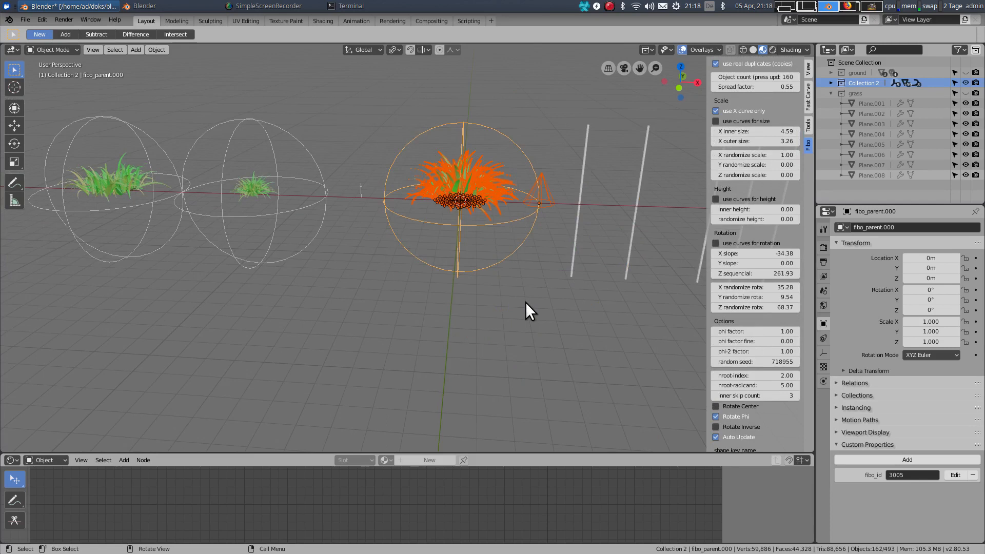
{"action": "key", "text": "shift+d"}
{"action": "key", "text": "x"}
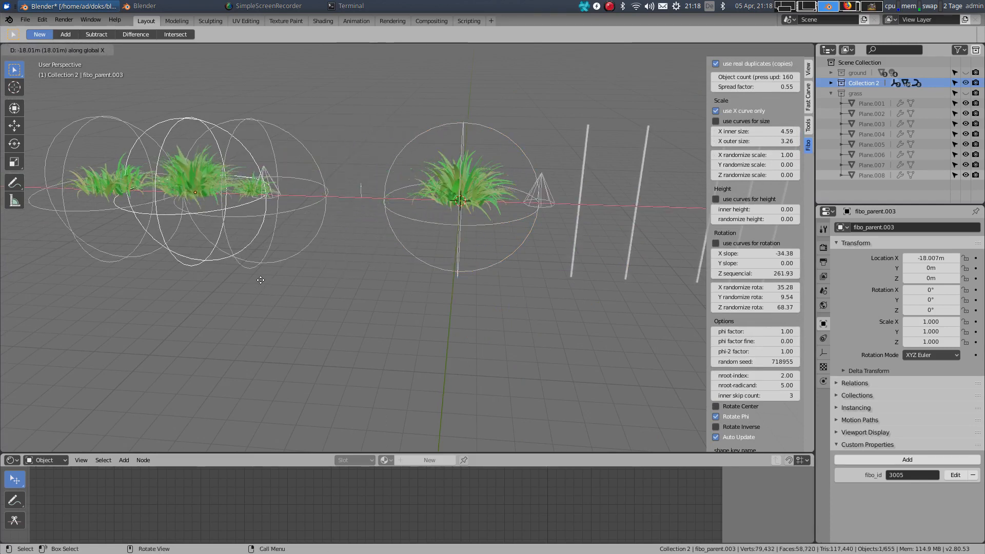
{"action": "left_click", "coordinate": [226, 239]}
{"action": "scroll", "coordinate": [726, 380], "scroll_direction": "down", "scroll_amount": 5}
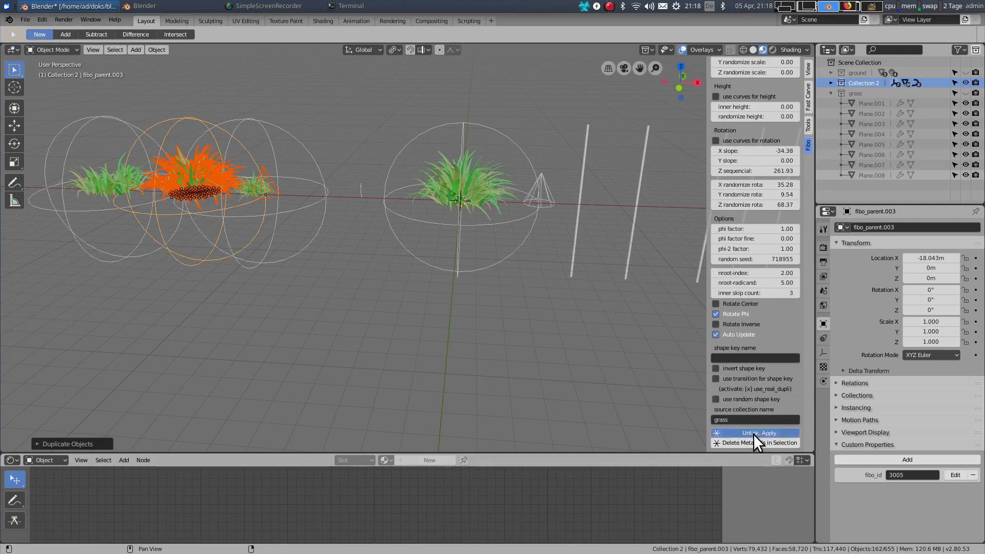
Delete the stray cone-shaped object that was copied along with the tuft, beside the smallest clump.
{"action": "scroll", "coordinate": [290, 296], "scroll_direction": "down", "scroll_amount": 4}
{"action": "scroll", "coordinate": [379, 303], "scroll_direction": "up", "scroll_amount": 8}
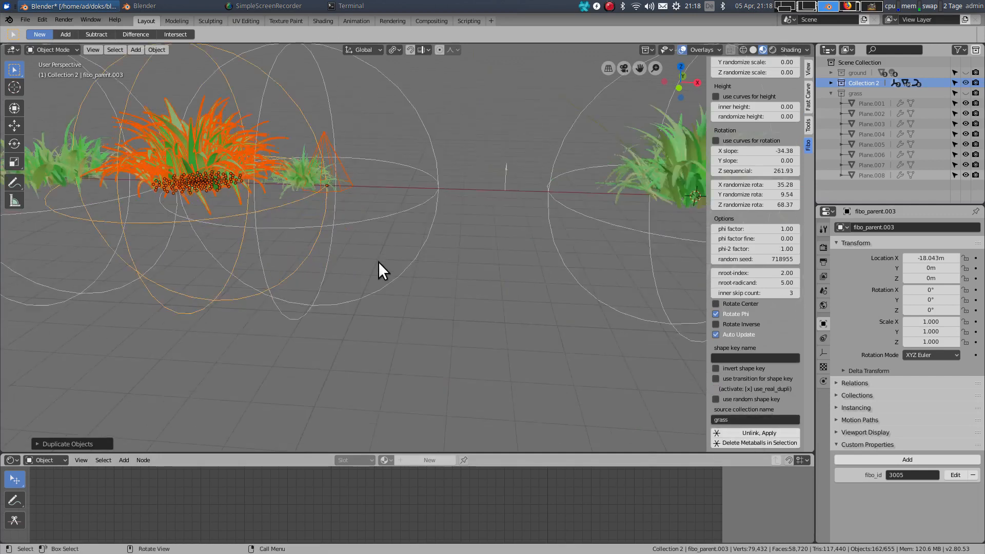
{"action": "left_click", "coordinate": [338, 144]}
{"action": "key", "text": "x"}
{"action": "left_click", "coordinate": [313, 95]}
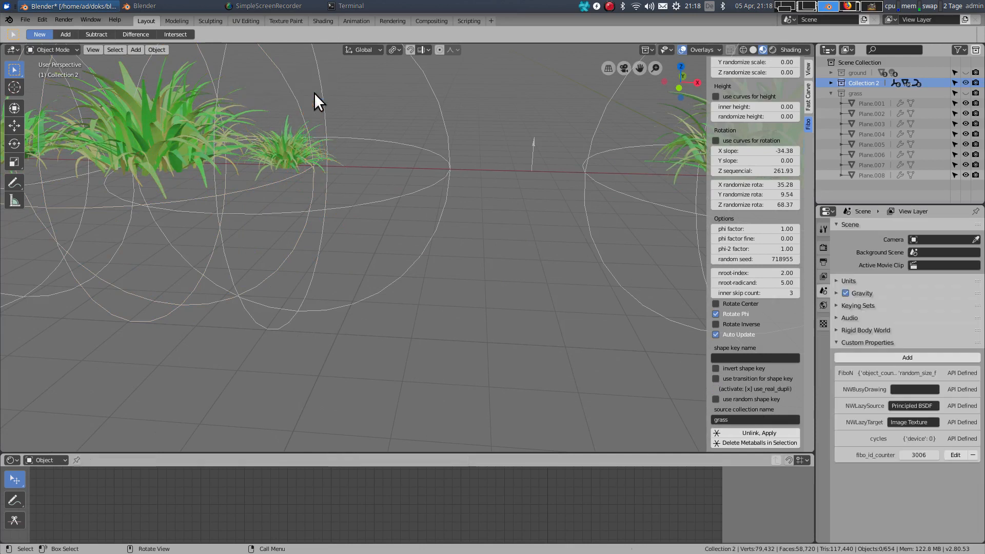
Switch the viewport to rendered shading, show the ground collection and inspect the three grass tufts on the floor.
{"action": "scroll", "coordinate": [311, 103], "scroll_direction": "down", "scroll_amount": 4}
{"action": "middle_click_drag", "start_coordinate": [320, 128], "coordinate": [474, 266], "text": "shift"}
{"action": "scroll", "coordinate": [323, 183], "scroll_direction": "up", "scroll_amount": 3}
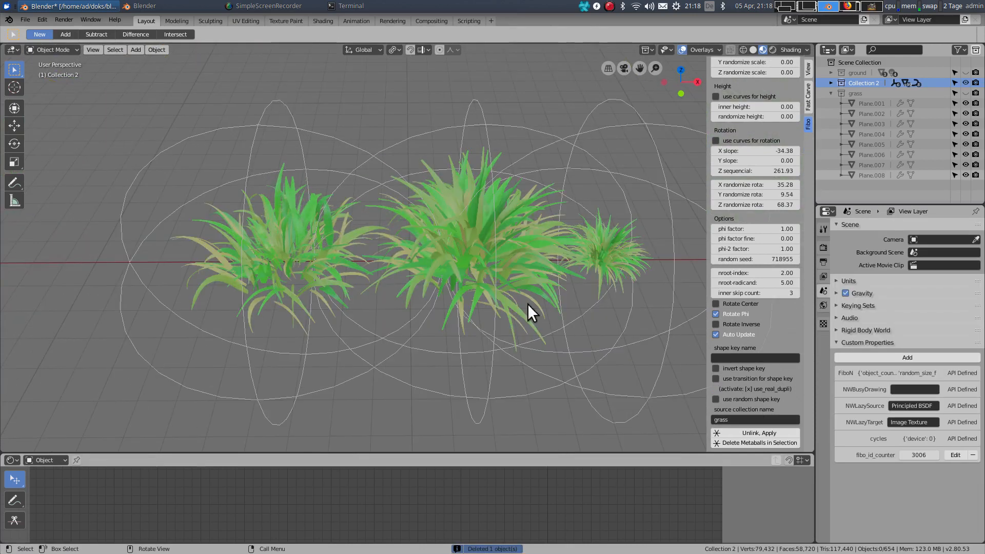
{"action": "scroll", "coordinate": [501, 213], "scroll_direction": "down", "scroll_amount": 2}
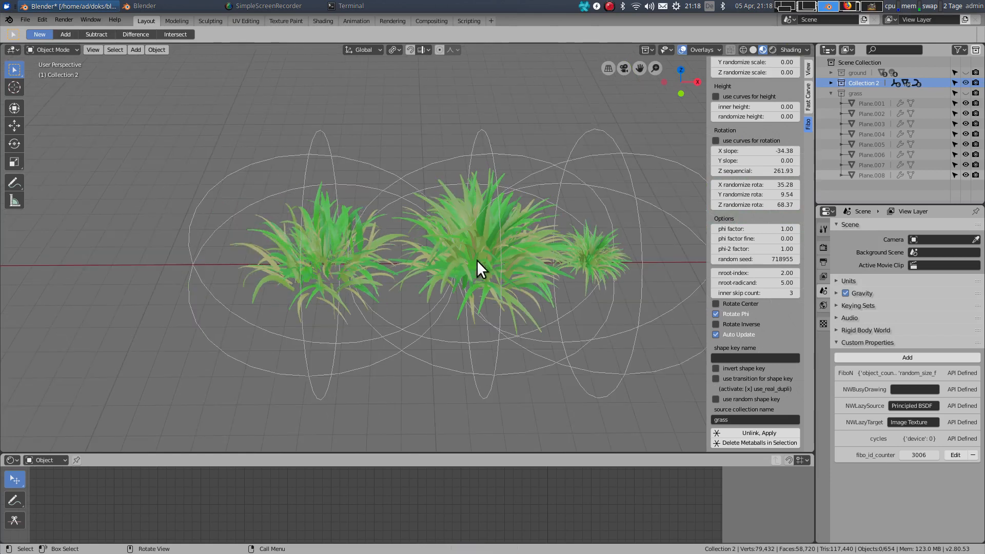
{"action": "scroll", "coordinate": [494, 250], "scroll_direction": "down", "scroll_amount": 3}
{"action": "mouse_move", "coordinate": [465, 251]}
{"action": "middle_mouse_down"}
{"action": "mouse_move", "coordinate": [459, 261]}
{"action": "mouse_move", "coordinate": [482, 297]}
{"action": "mouse_move", "coordinate": [507, 303]}
{"action": "mouse_move", "coordinate": [479, 254]}
{"action": "middle_mouse_up"}
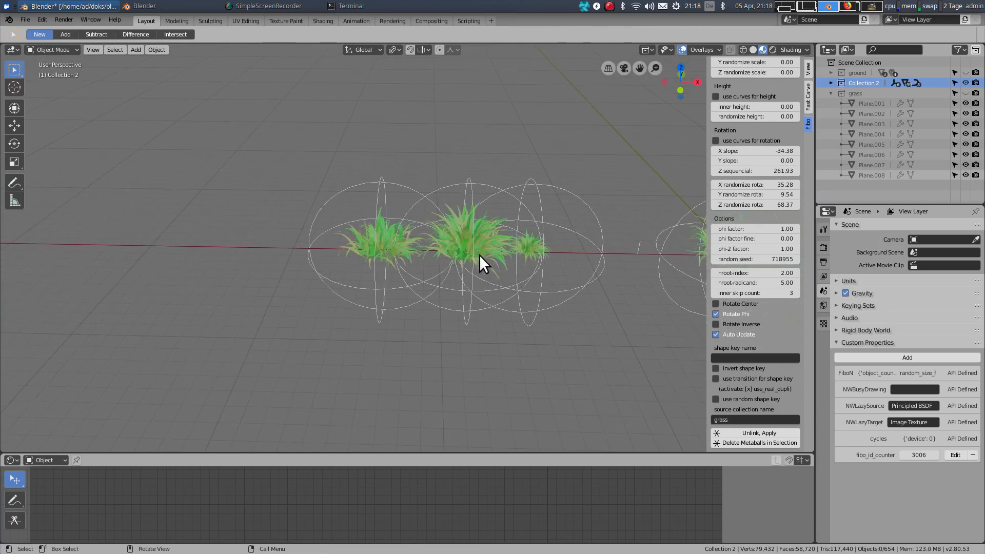
{"action": "left_click", "coordinate": [772, 49]}
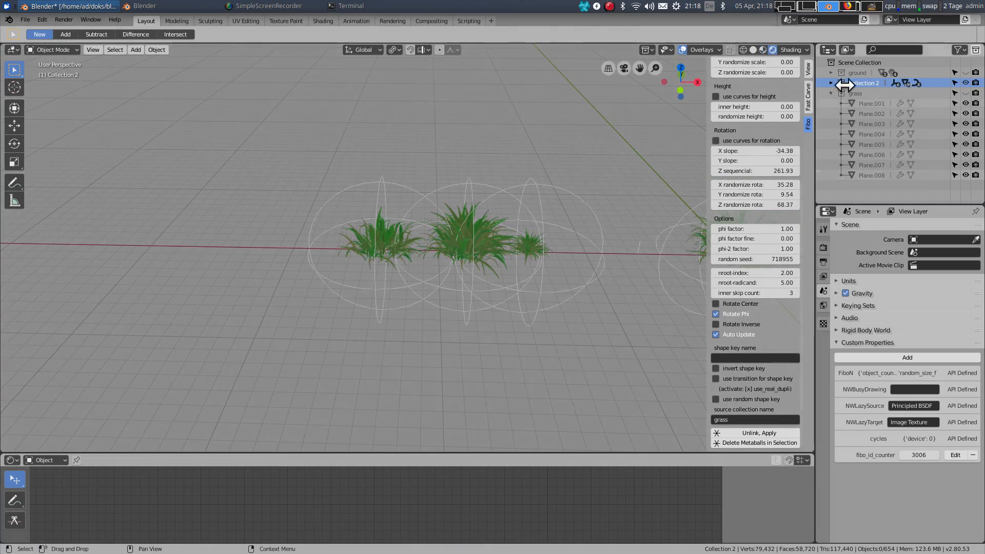
{"action": "left_click", "coordinate": [966, 70]}
{"action": "scroll", "coordinate": [534, 188], "scroll_direction": "up", "scroll_amount": 6}
{"action": "scroll", "coordinate": [534, 186], "scroll_direction": "down", "scroll_amount": 6}
{"action": "mouse_move", "coordinate": [427, 199]}
{"action": "middle_mouse_down"}
{"action": "mouse_move", "coordinate": [413, 167]}
{"action": "mouse_move", "coordinate": [430, 183]}
{"action": "middle_mouse_up"}
{"action": "scroll", "coordinate": [430, 183], "scroll_direction": "up", "scroll_amount": 2}
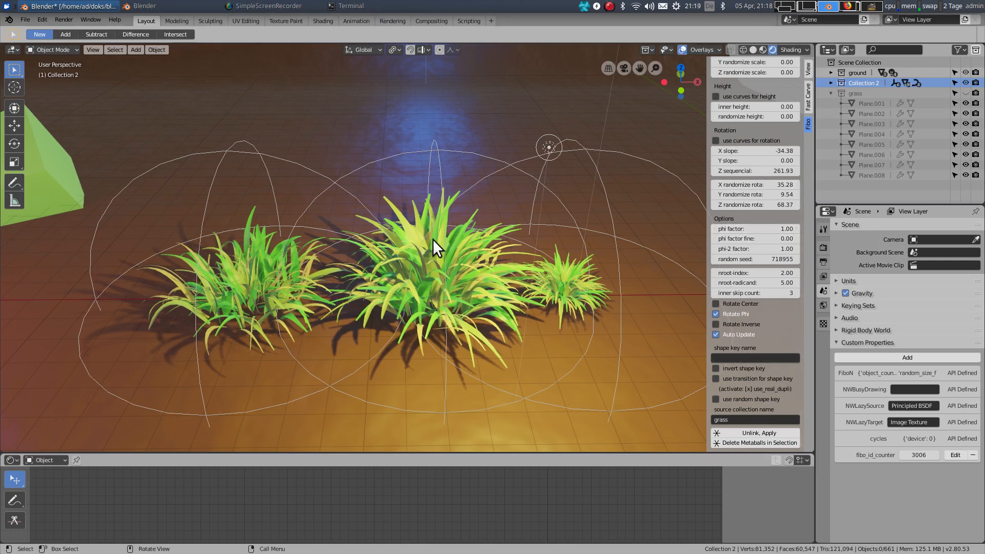
{"action": "left_click", "coordinate": [293, 6]}
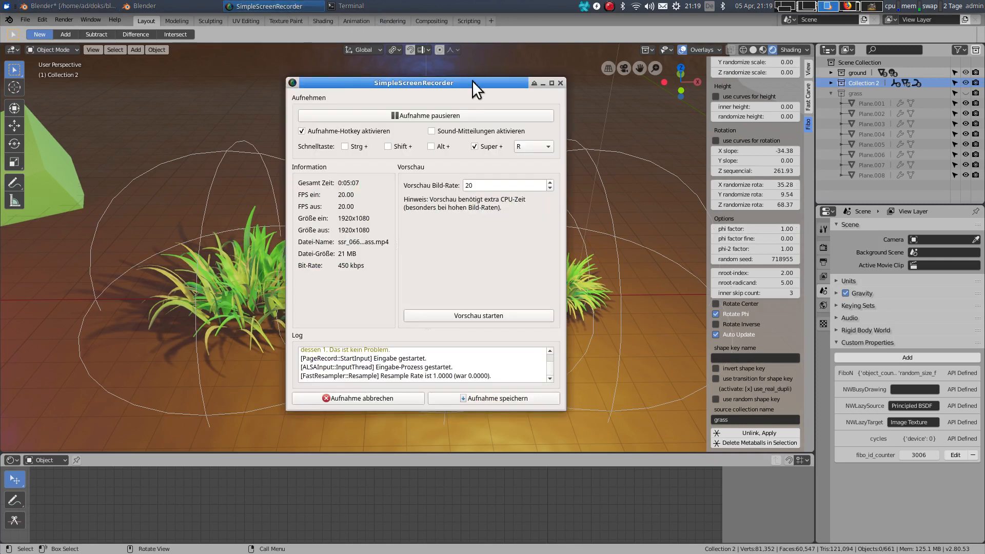